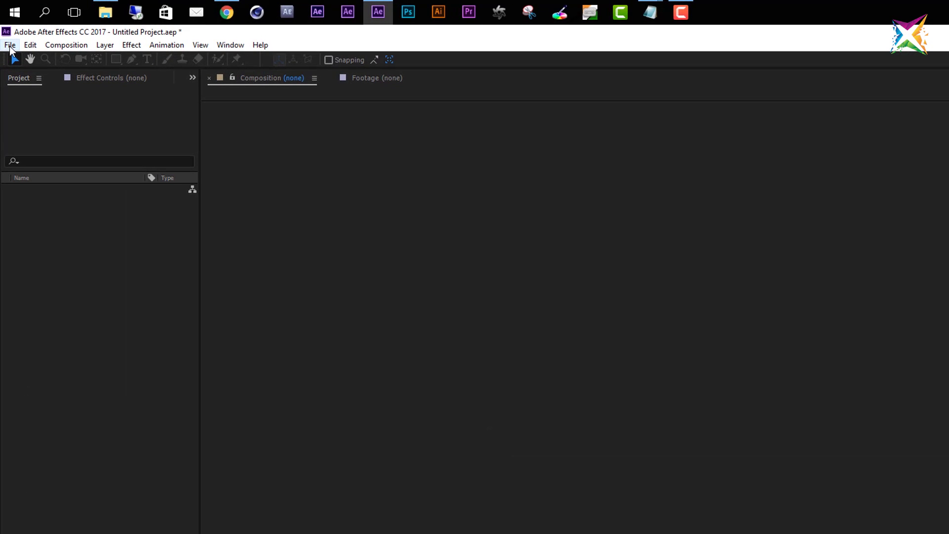
Start a file import and browse to the Project 01 Assets folder inside 2016 AE Course > Assets.
left_click(10, 46)
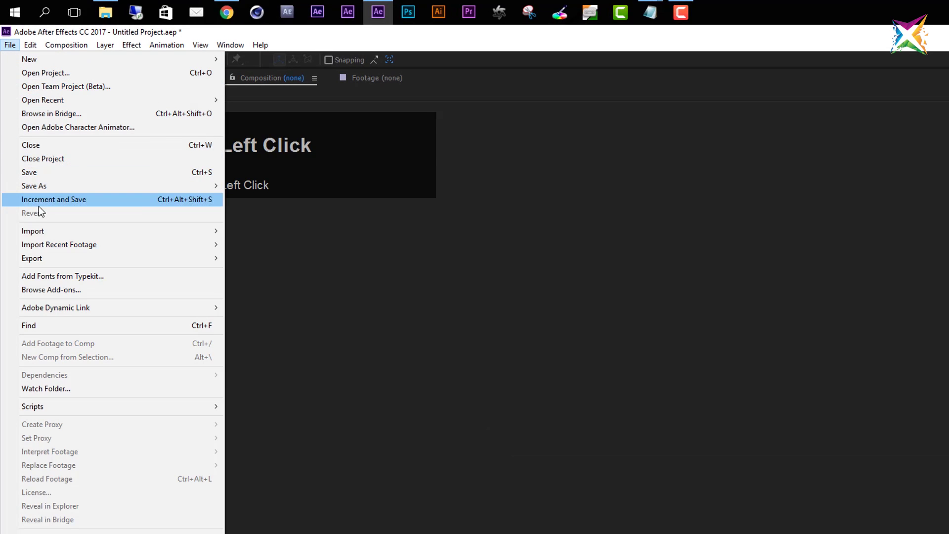
mouse_move(45, 232)
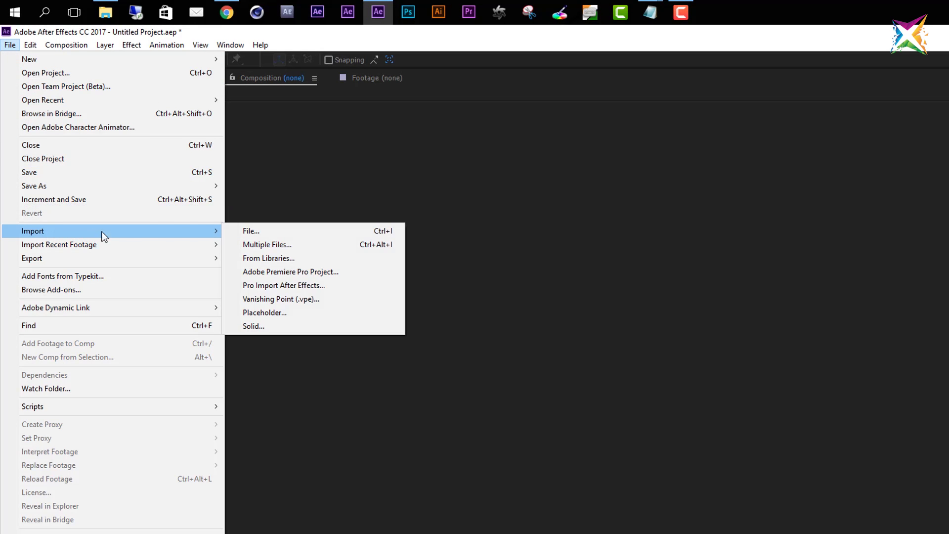
left_click(255, 230)
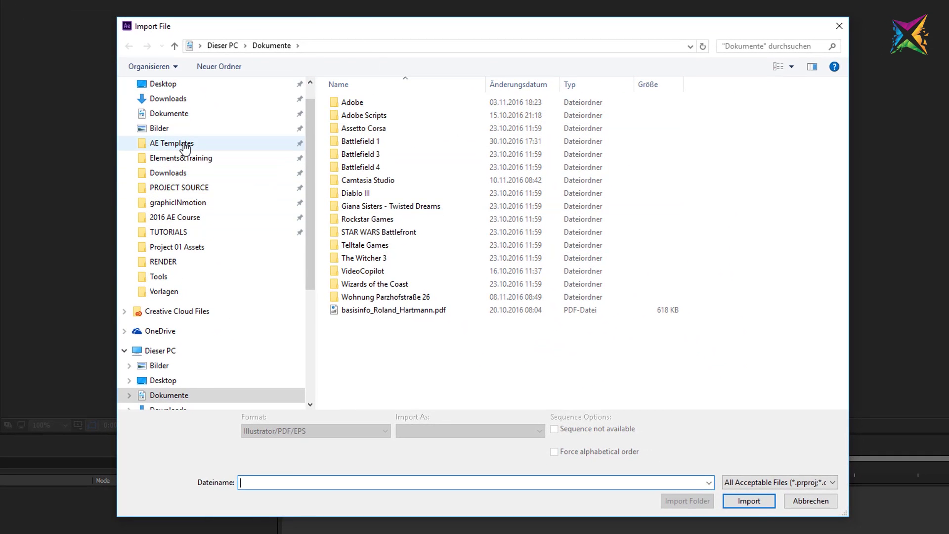
left_click(189, 218)
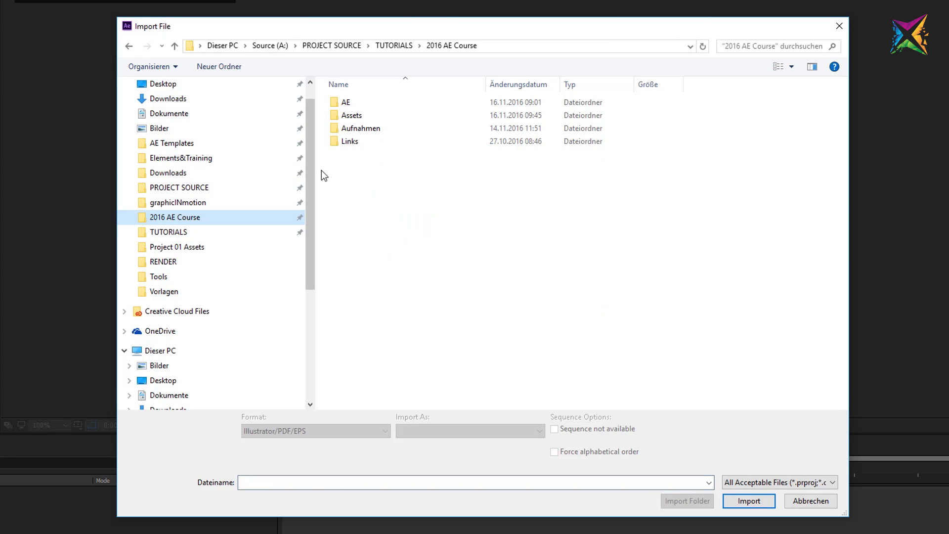
double_click(362, 118)
double_click(362, 119)
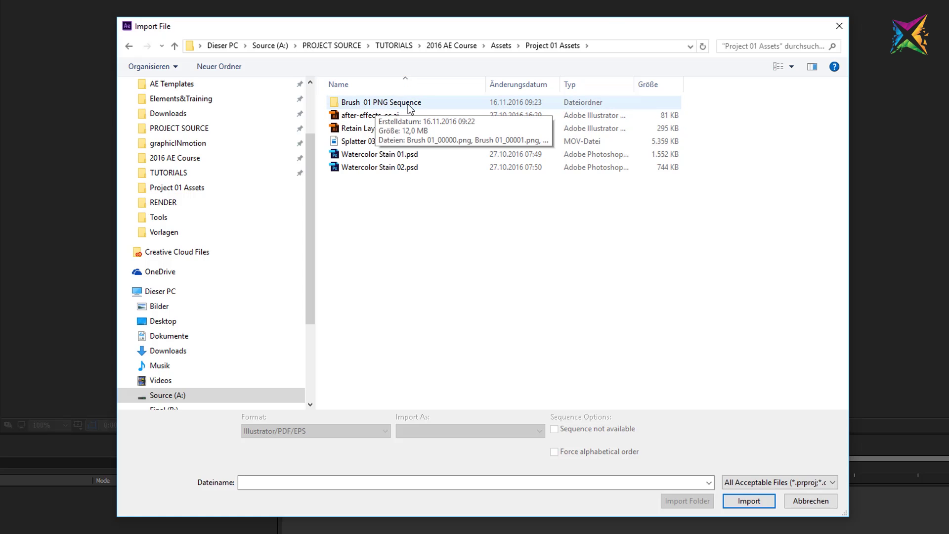
Show the contents of the Brush 01 PNG Sequence folder as a list, and return to the Project 01 Assets folder.
double_click(361, 104)
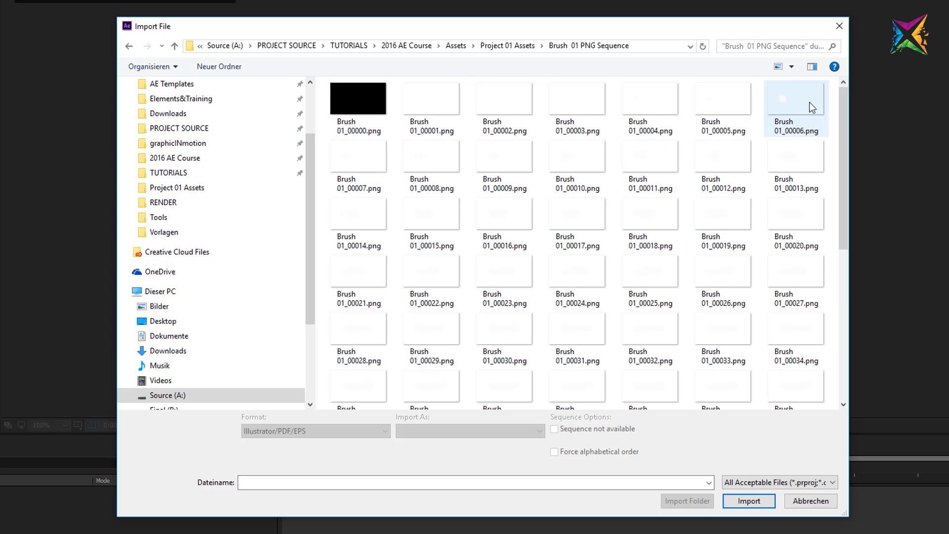
left_click(791, 67)
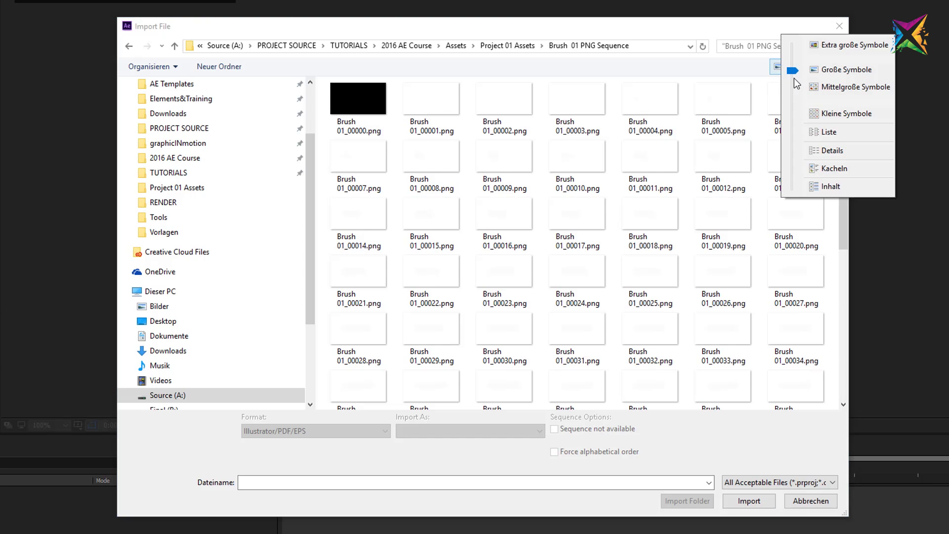
left_click(825, 133)
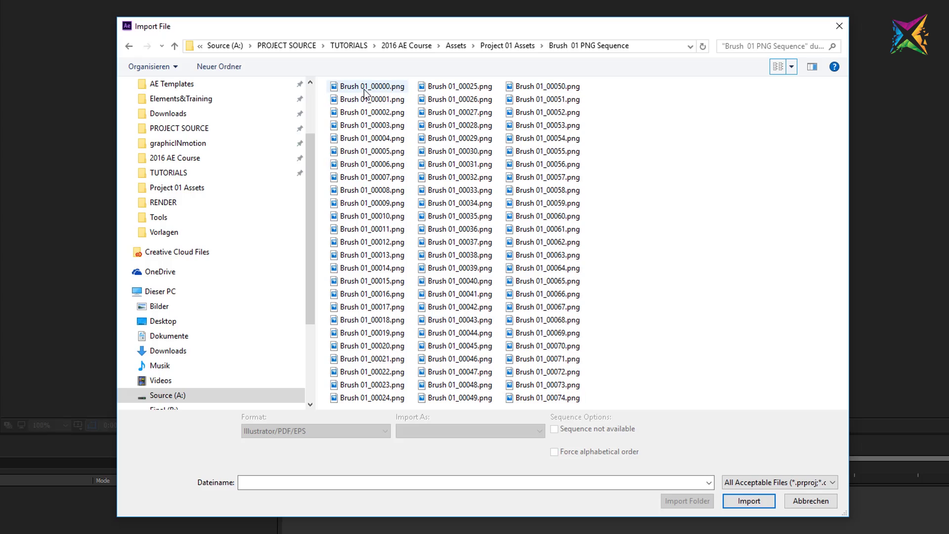
left_click(524, 46)
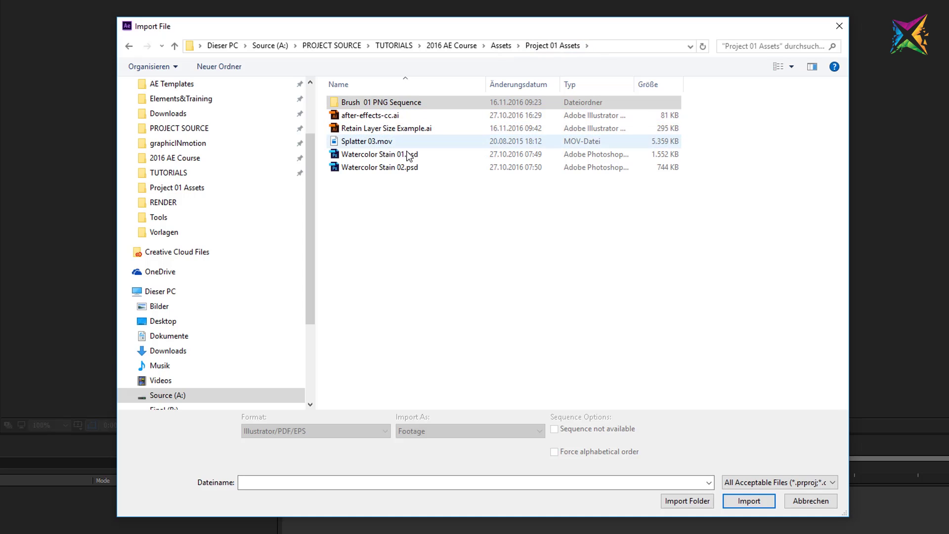
Import Splatter 03.mov as footage into the project.
left_click(350, 143)
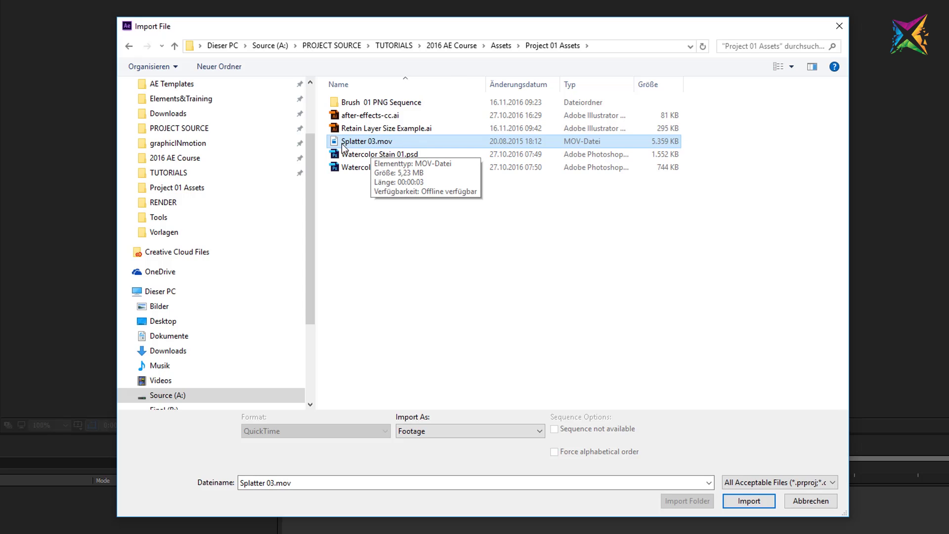
left_click(355, 143)
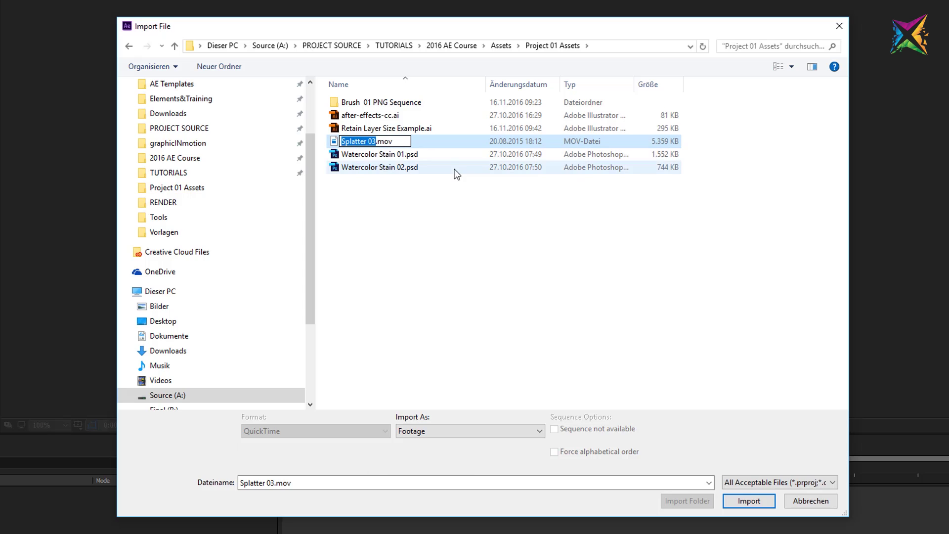
left_click(333, 142)
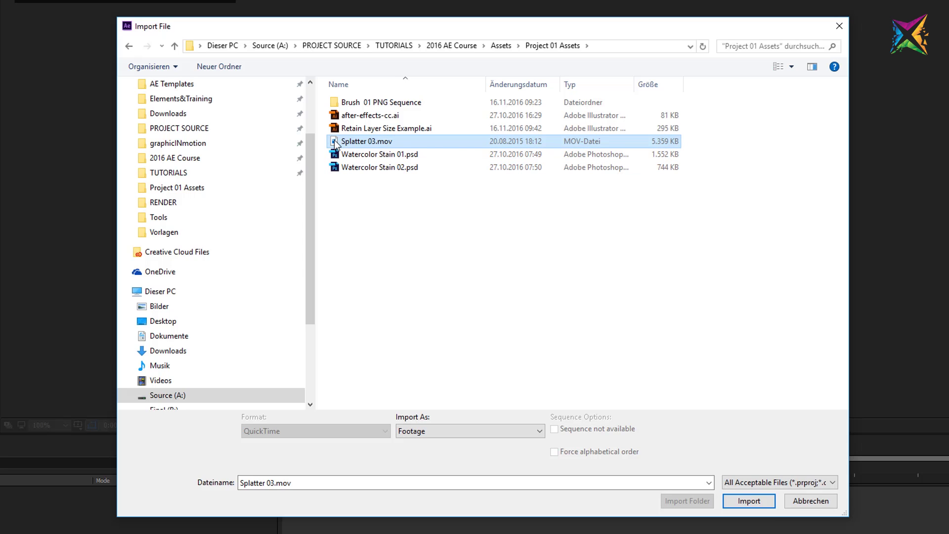
left_click(743, 503)
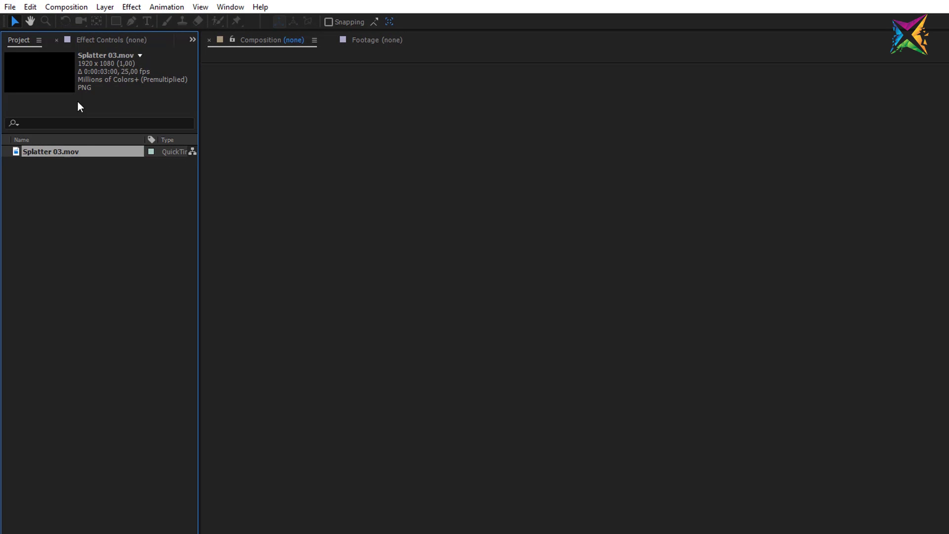
left_click(115, 258)
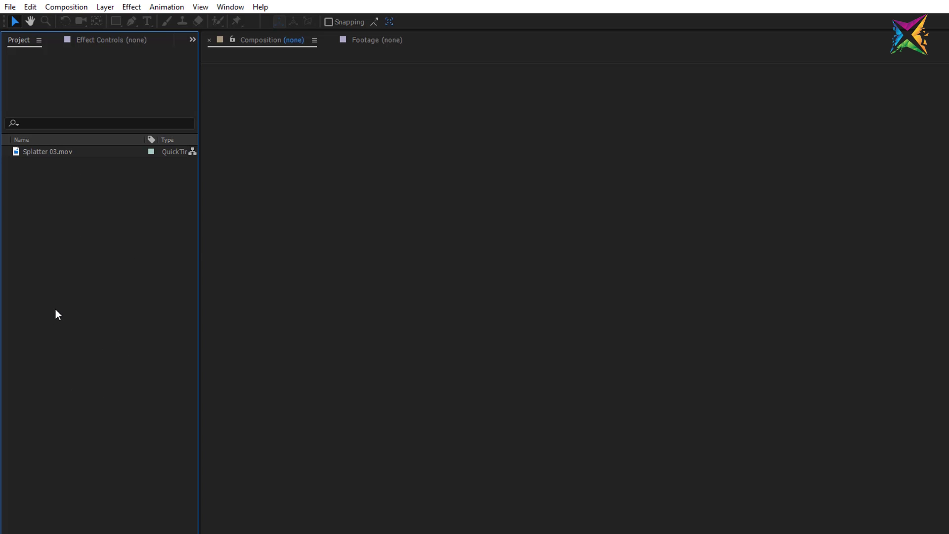
Switch to File Explorer and bring a second copy of Splatter 03.mov from Project 01 Assets into the After Effects project.
double_click(100, 321)
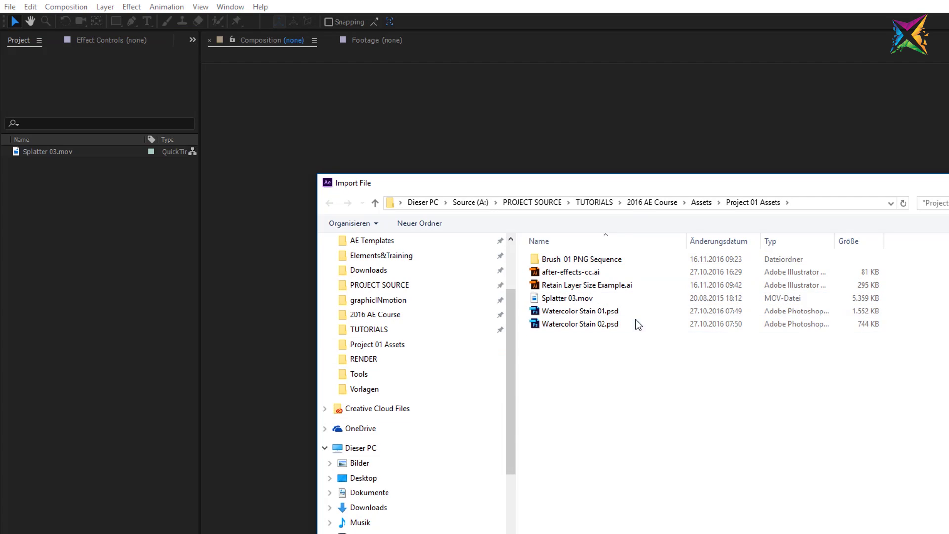
left_click(129, 313)
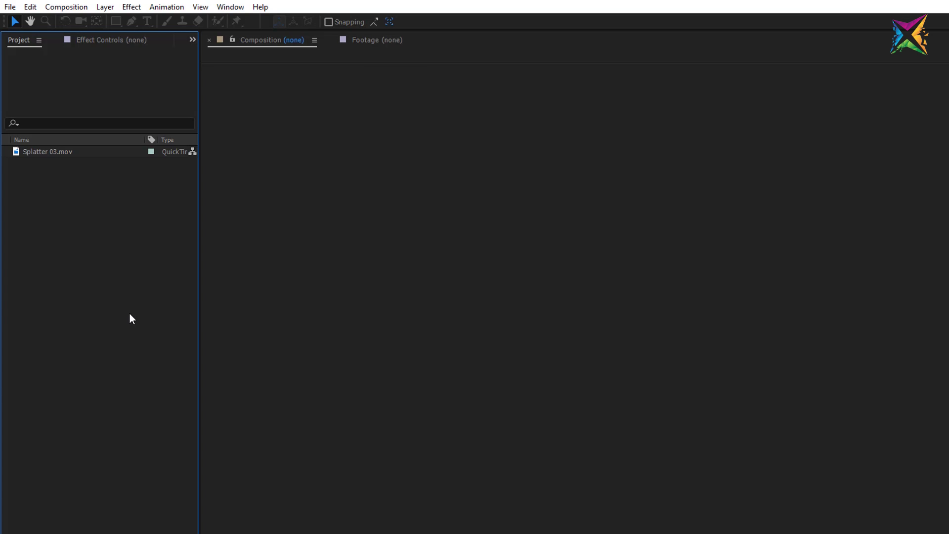
left_click(63, 7)
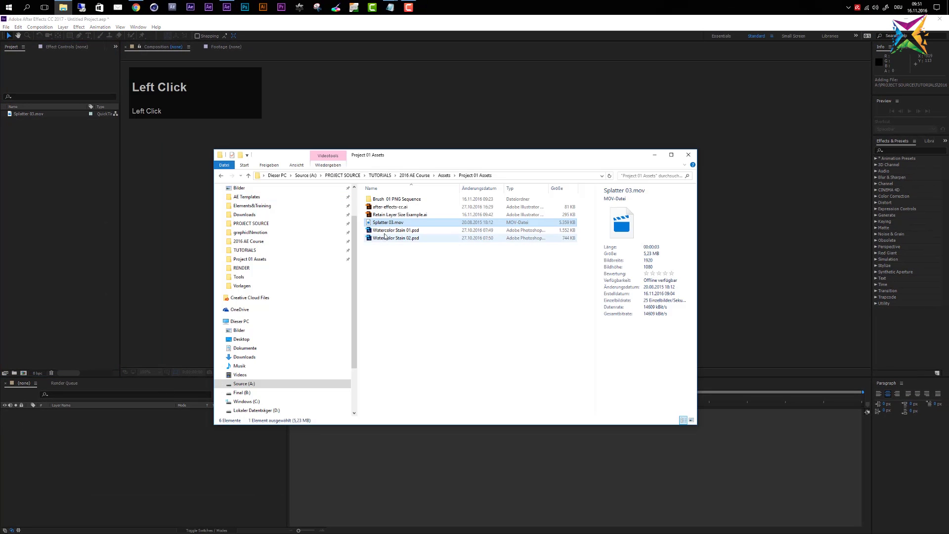
left_click_drag(444, 156, 560, 172)
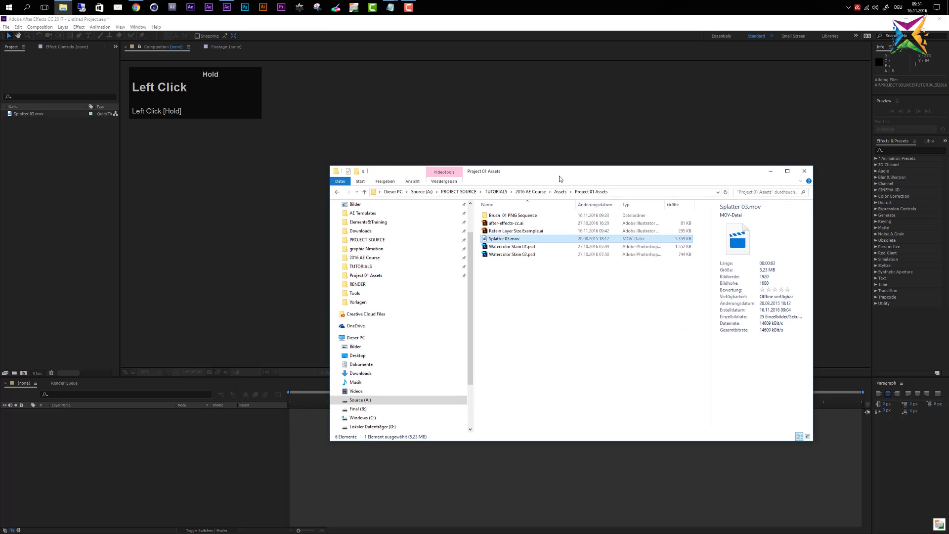
left_click_drag(503, 240, 53, 195)
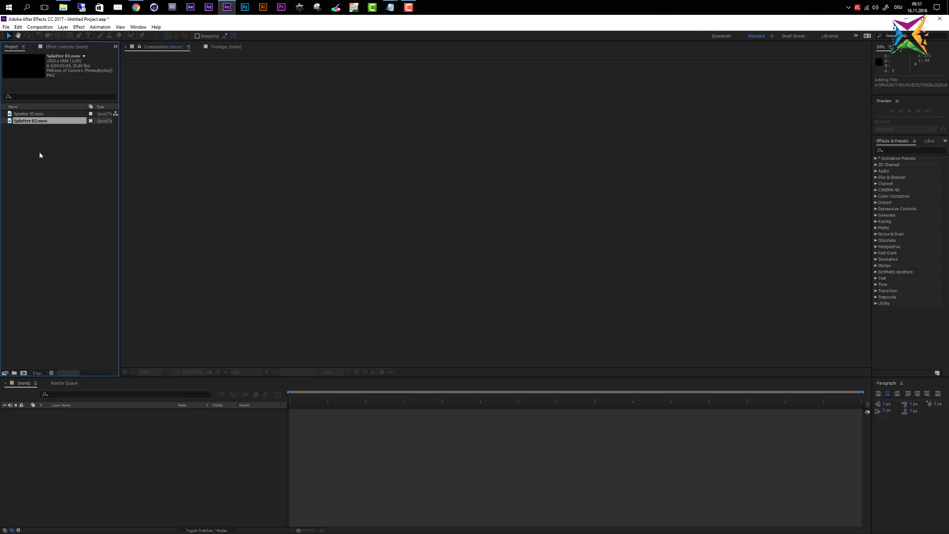
Delete the duplicate Splatter 03.mov footage item from the project.
left_click(36, 132)
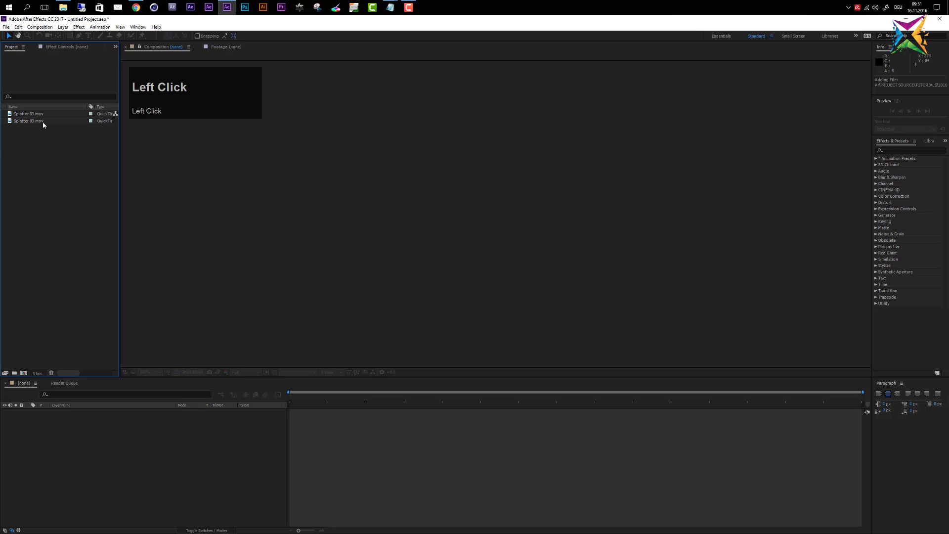
left_click(43, 121)
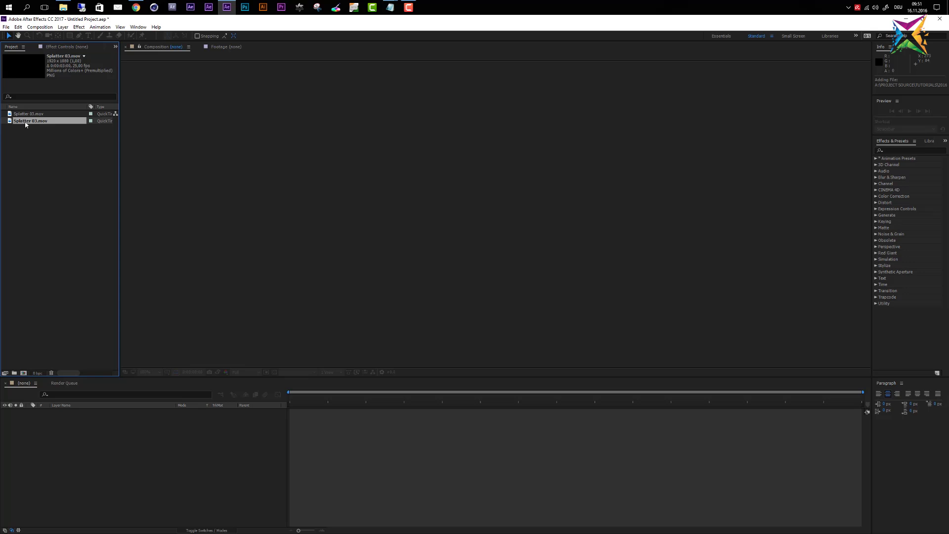
left_click_drag(10, 122, 51, 374)
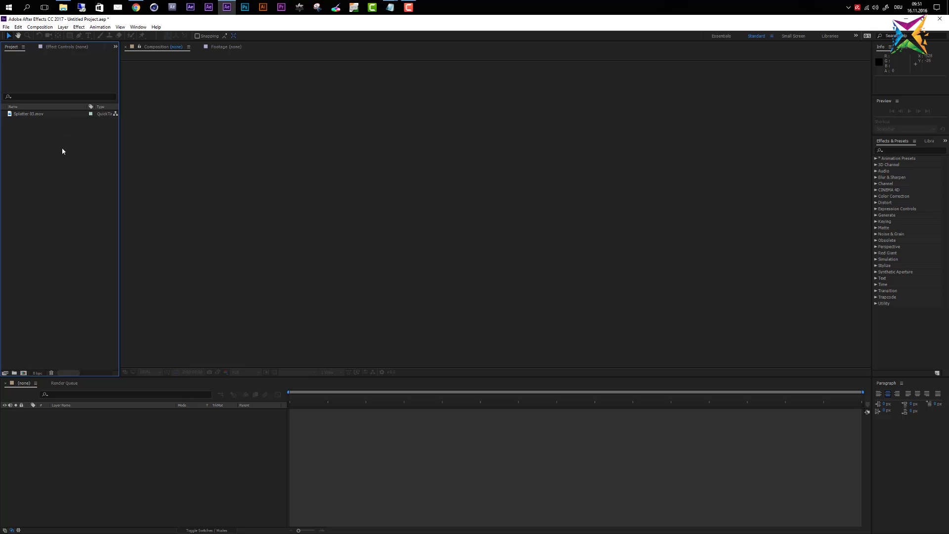
Import the Brush 01 frames as a PNG sequence, starting from Brush 01_00000.png in the Brush 01 PNG Sequence folder.
key("ctrl+i")
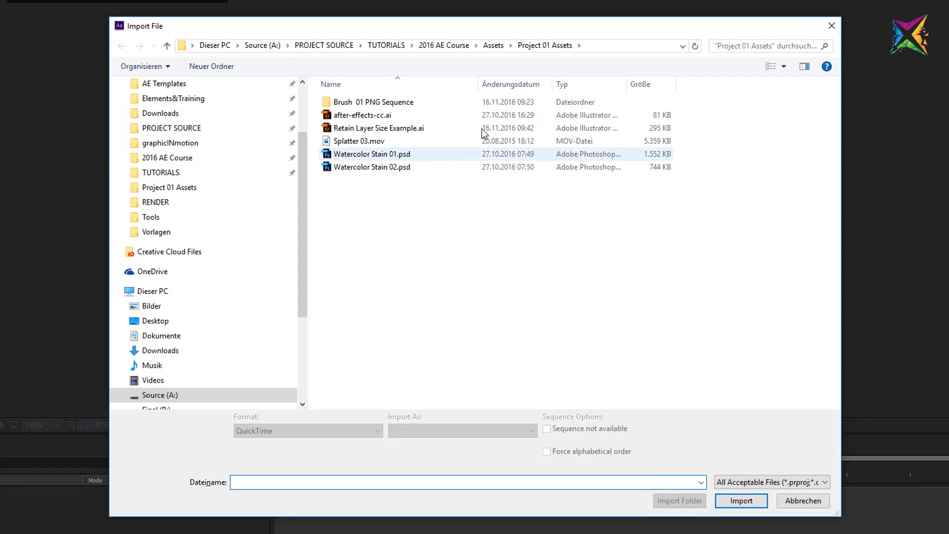
left_click(370, 104)
double_click(369, 105)
left_click(373, 88)
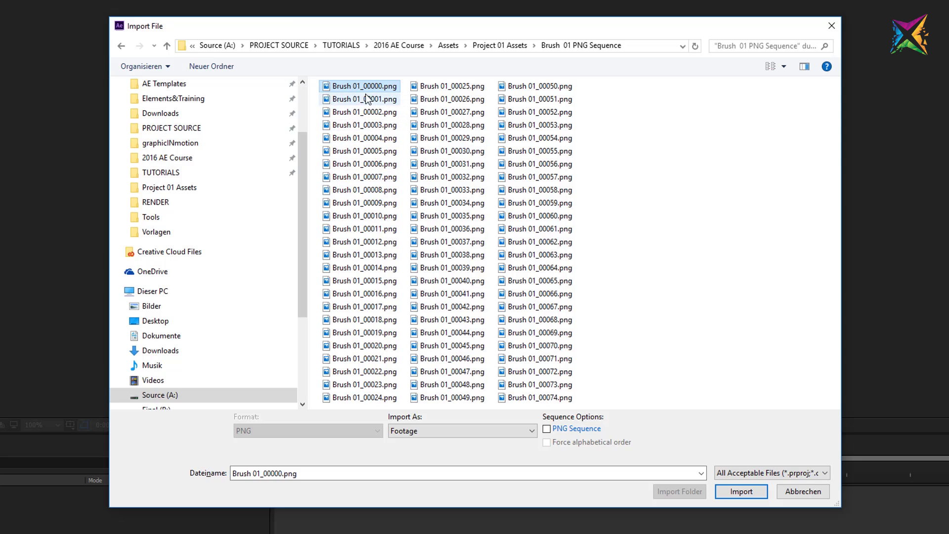
left_click(551, 400)
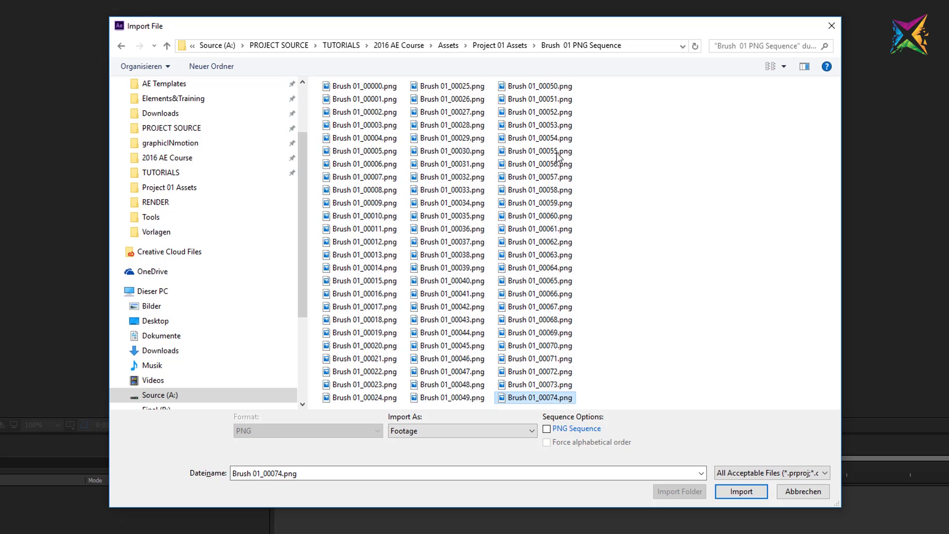
left_click(368, 86)
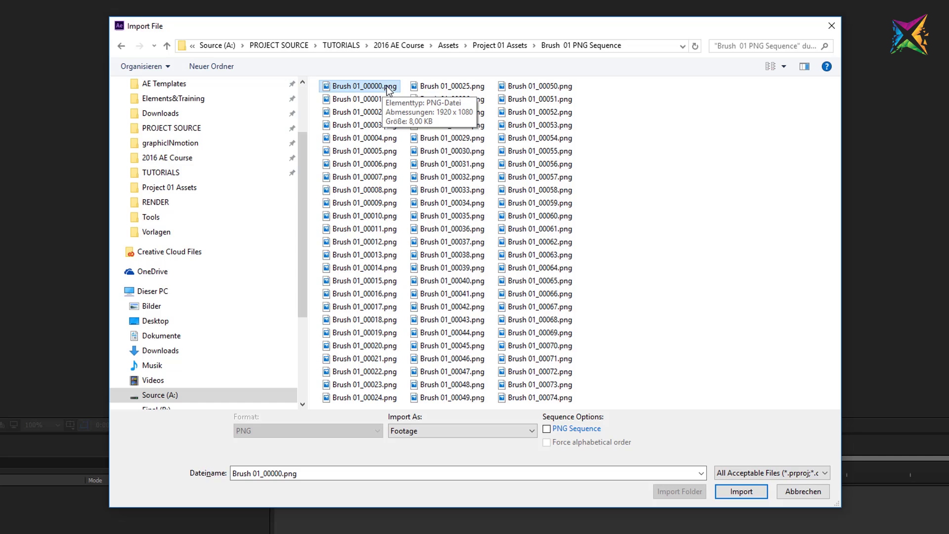
left_click(546, 430)
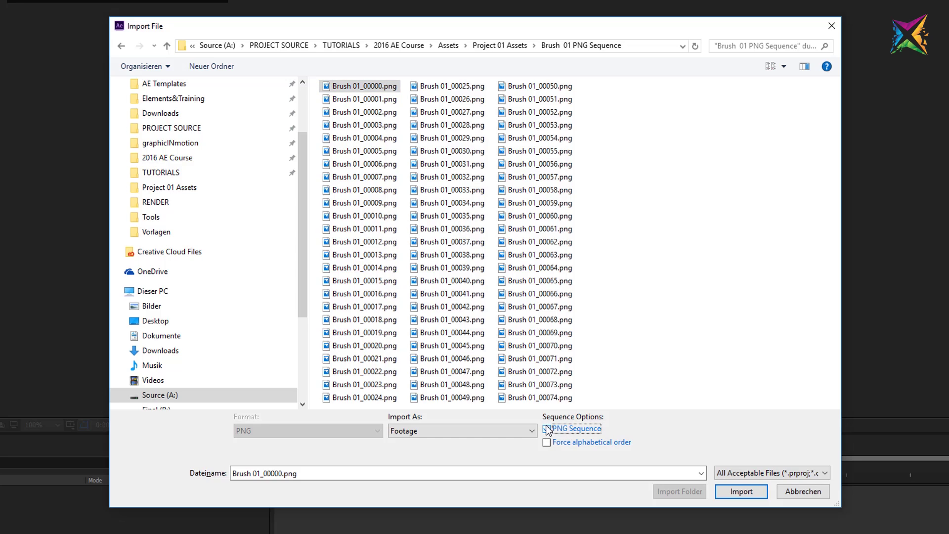
left_click(740, 490)
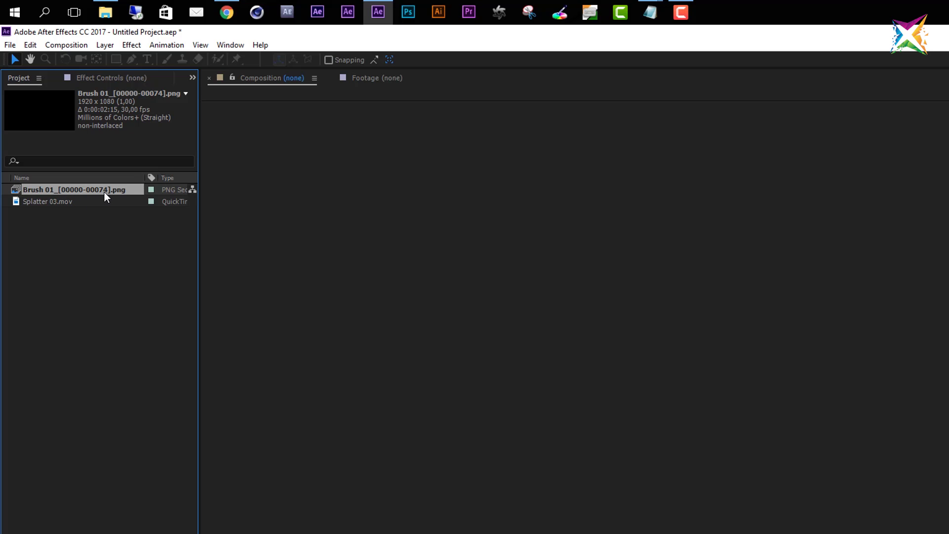
Open the Splatter 03.mov footage in the viewer and scrub through its timeline to preview the animation.
left_click(99, 202)
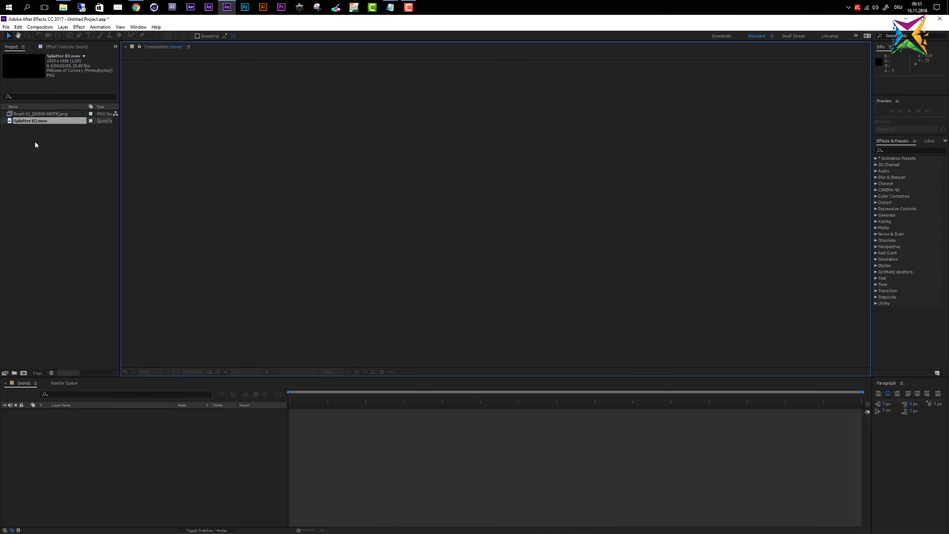
double_click(9, 122)
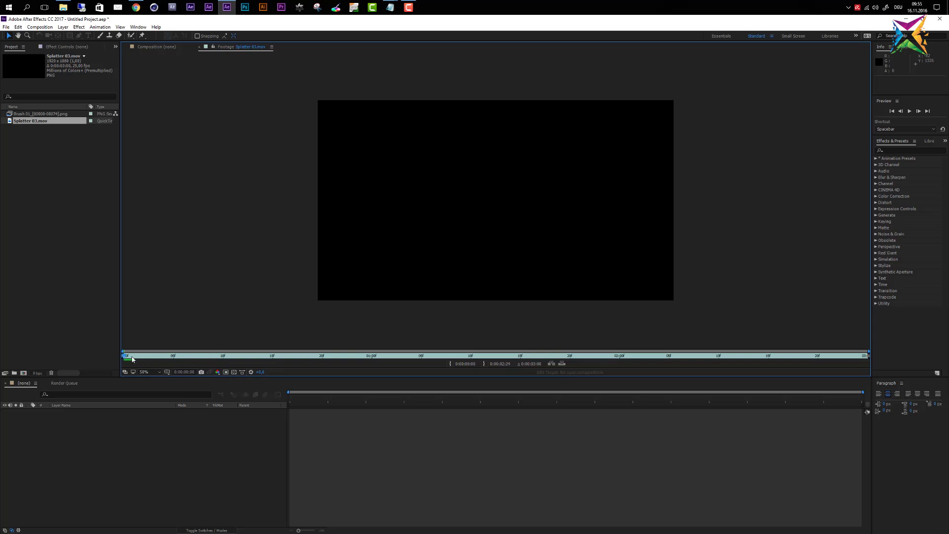
left_click_drag(125, 357, 338, 367)
left_click_drag(431, 367, 442, 365)
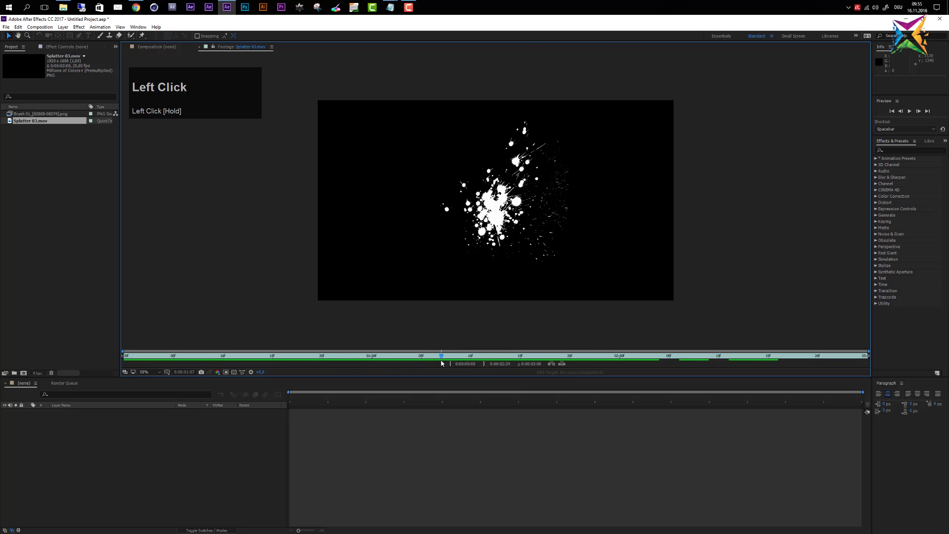
left_click_drag(264, 355, 253, 356)
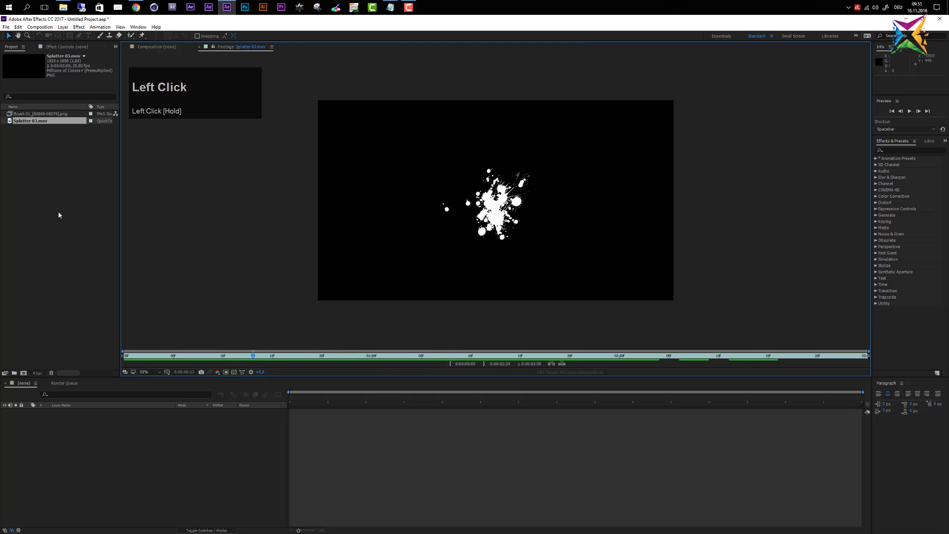
Preview the Brush 01 PNG sequence by scrubbing through its footage, and close the footage viewer.
left_click(12, 115)
double_click(12, 114)
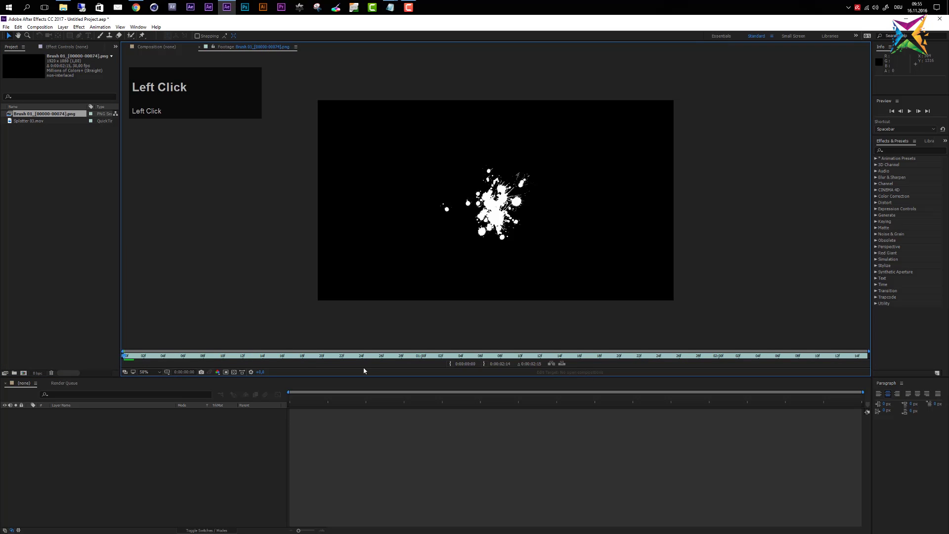
left_click_drag(127, 358, 707, 368)
left_click_drag(562, 366, 173, 360)
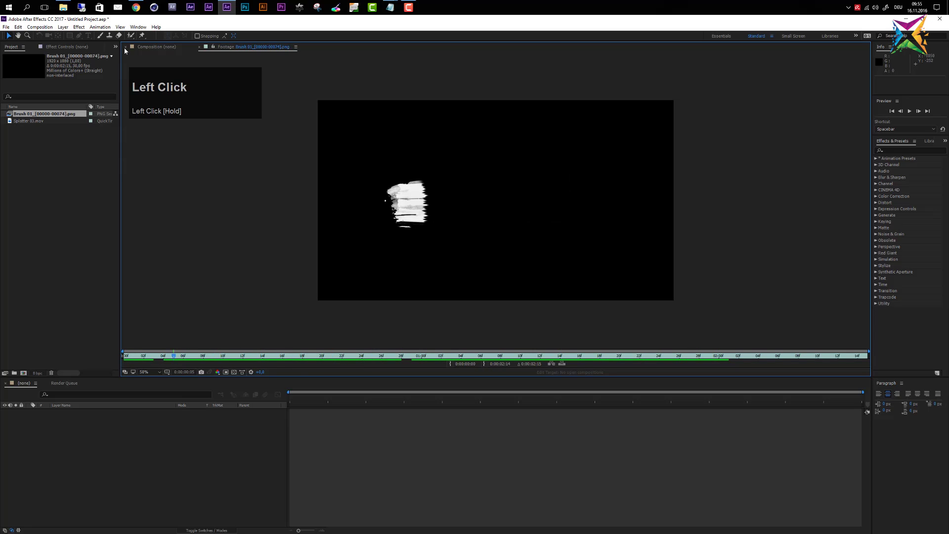
left_click(200, 47)
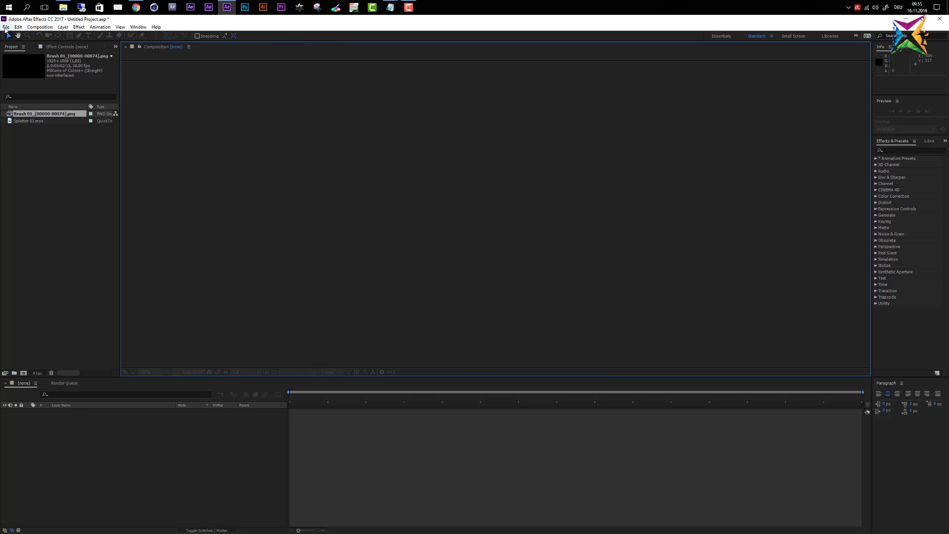
Import Watercolor Stain 01.psd and Watercolor Stain 02.psd from the Project 01 Assets folder as footage, with Photoshop Sequence disabled.
double_click(51, 220)
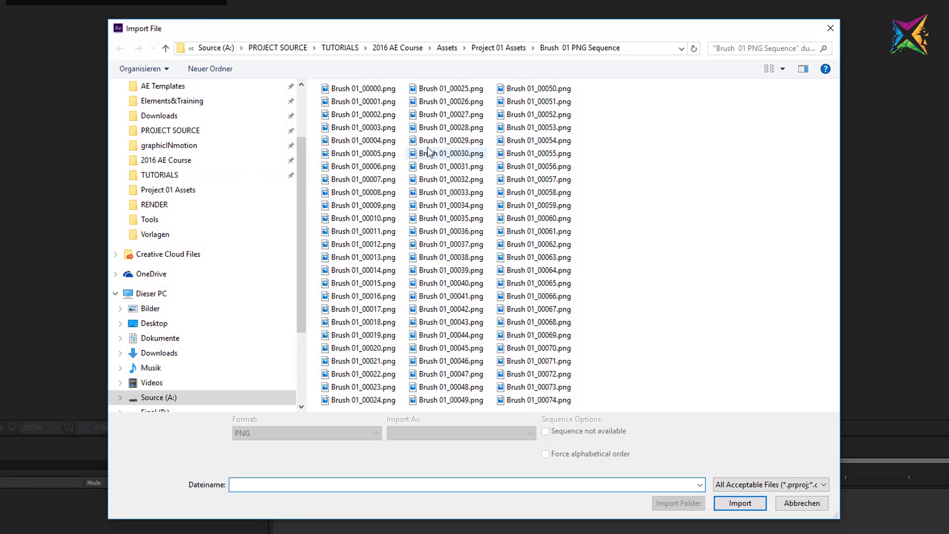
left_click(507, 48)
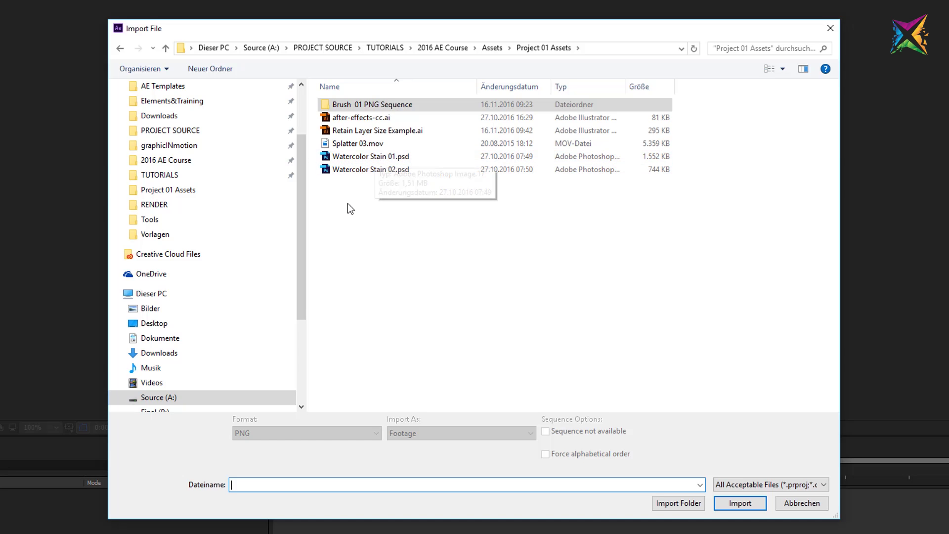
left_click_drag(348, 203, 375, 156)
left_click(377, 157)
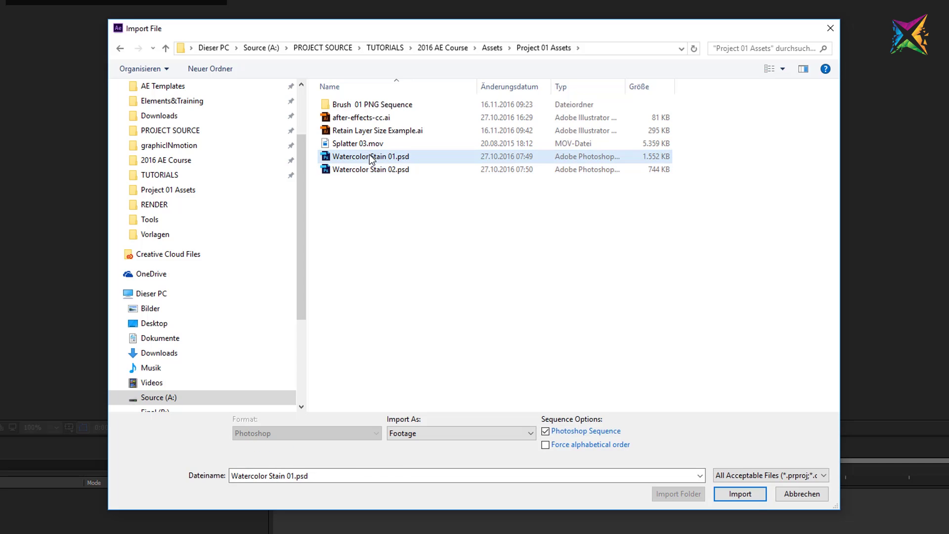
left_click(369, 170, "shift")
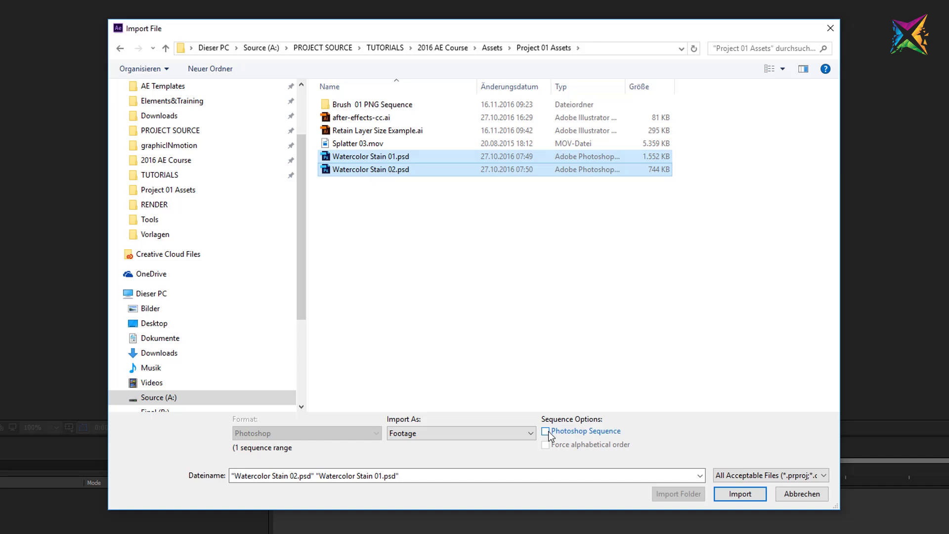
left_click(410, 435)
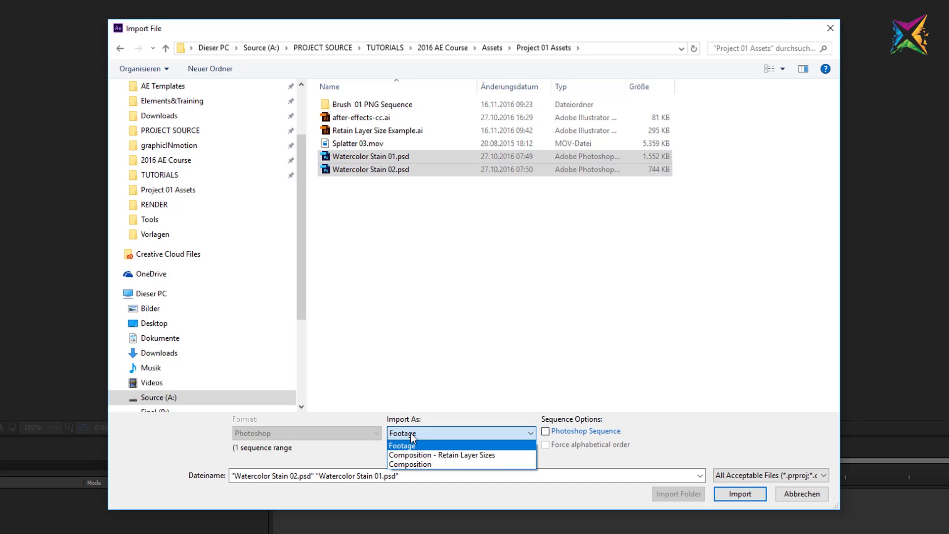
left_click(411, 433)
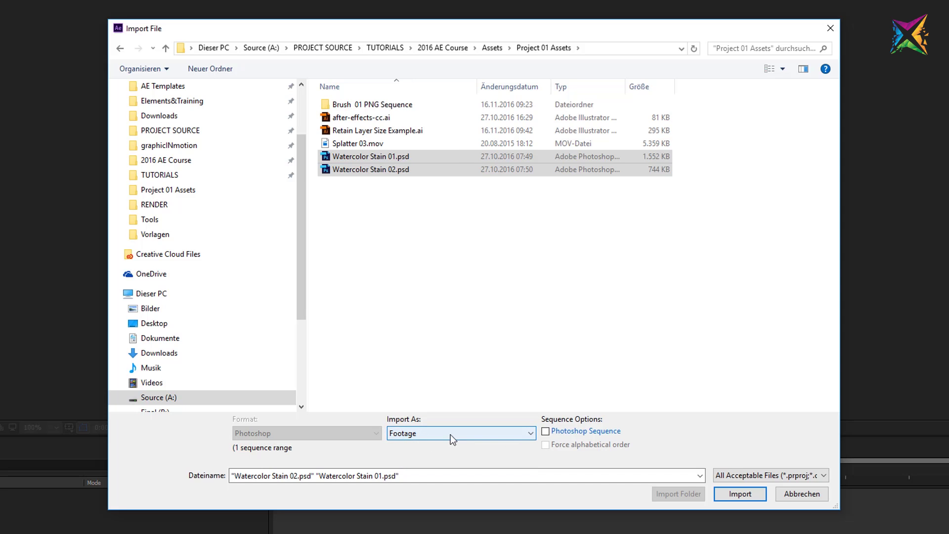
left_click(739, 494)
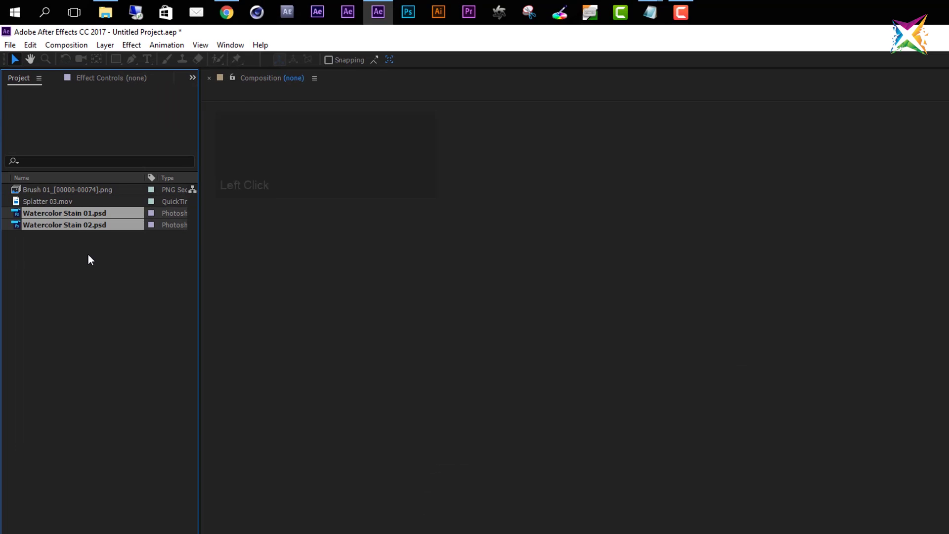
Check the thumbnails and details of Watercolor Stain 01.psd and Watercolor Stain 02.psd in the project, and clear the selection.
left_click(88, 254)
left_click(55, 213)
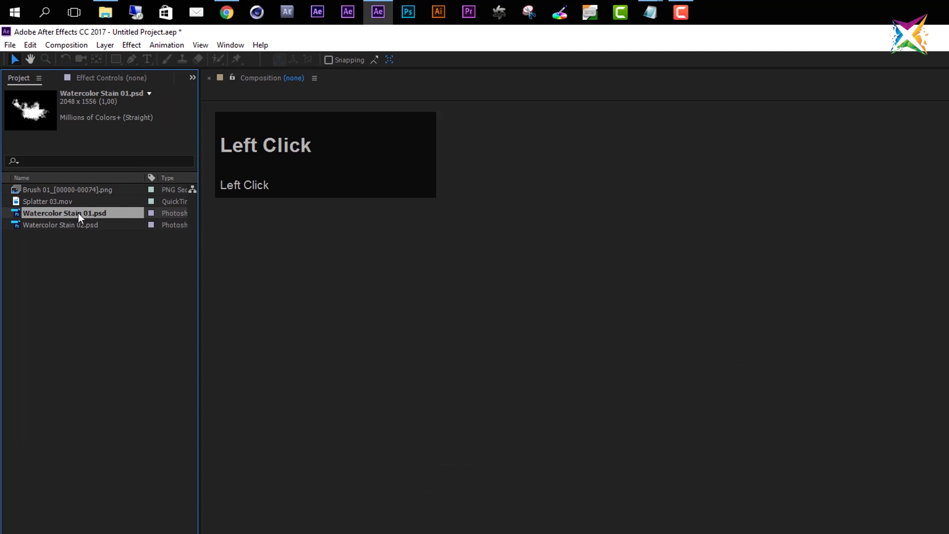
left_click(65, 225)
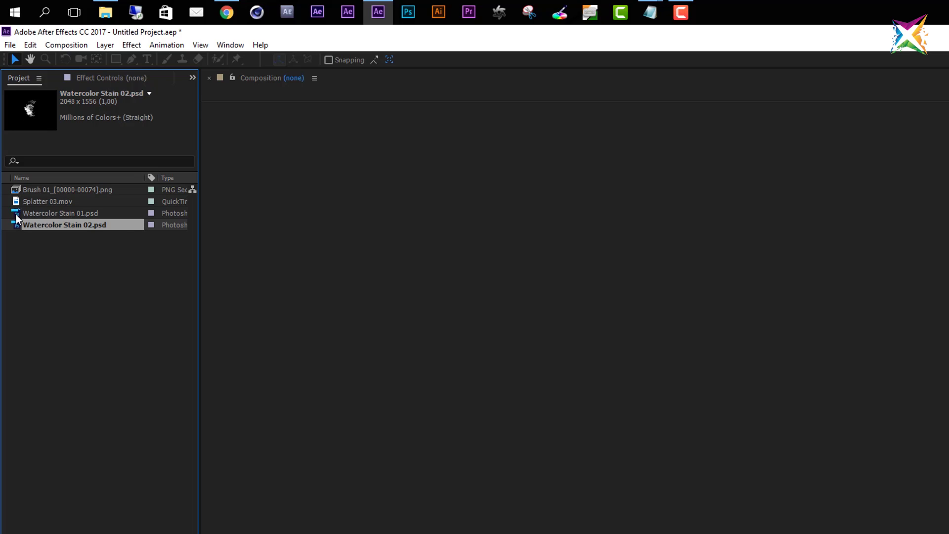
left_click(61, 217)
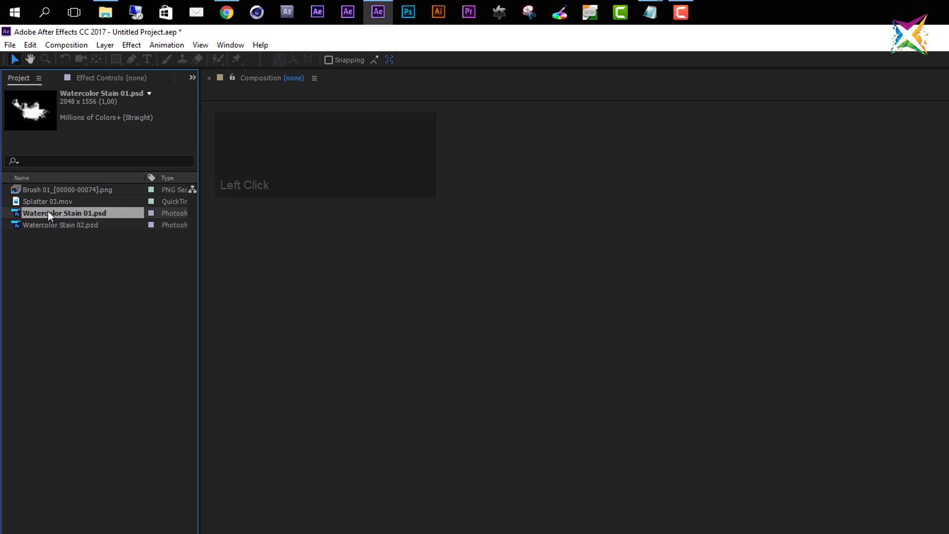
key("ctrl+shift+a")
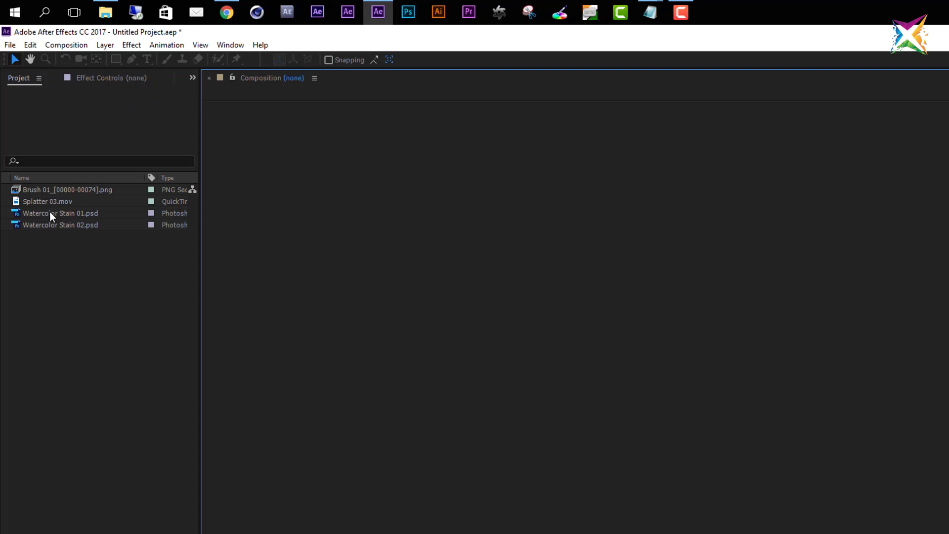
Open Watercolor Stain 01.psd in the footage viewer and reload its footage.
left_click(49, 213)
double_click(49, 212)
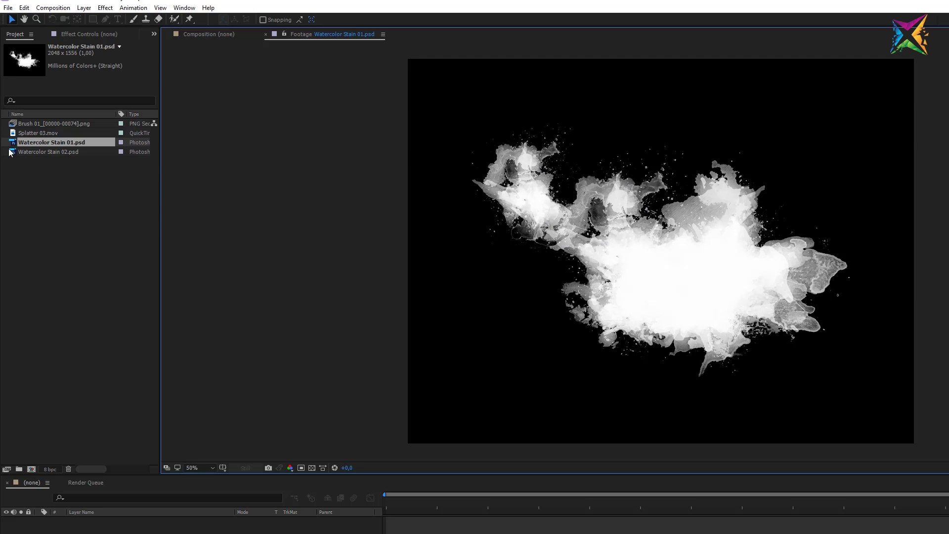
right_click(27, 146)
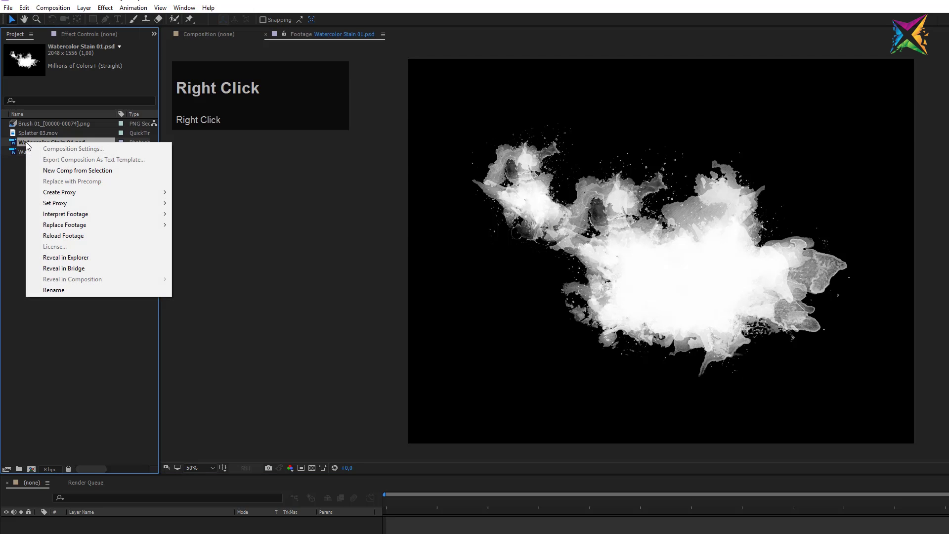
left_click(69, 235)
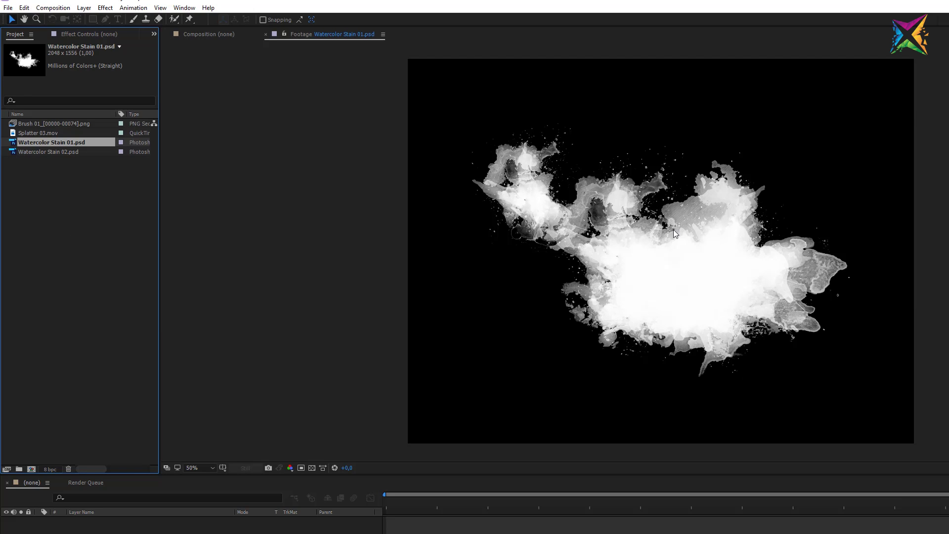
View Watercolor Stain 02.psd in the footage viewer with its footage reloaded, and close the viewer.
left_click(15, 154)
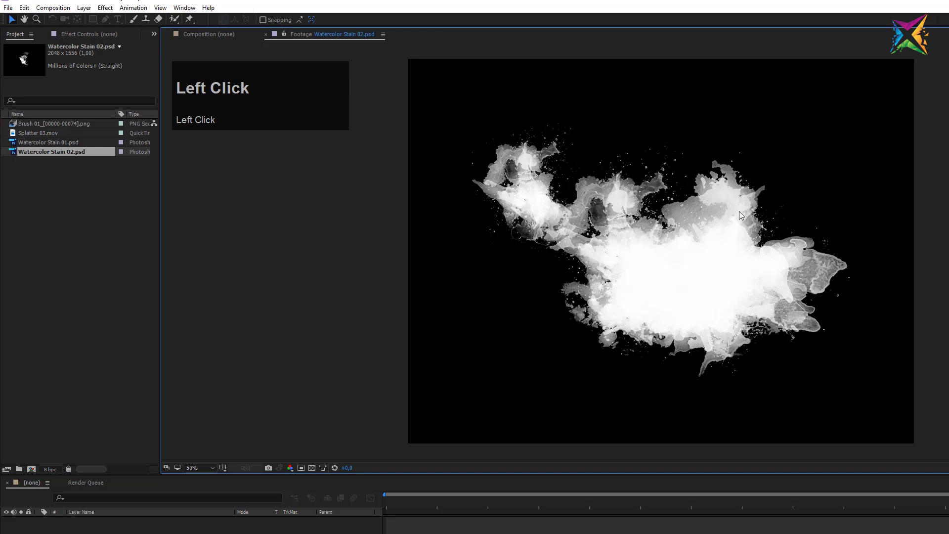
right_click(62, 157)
left_click(92, 248)
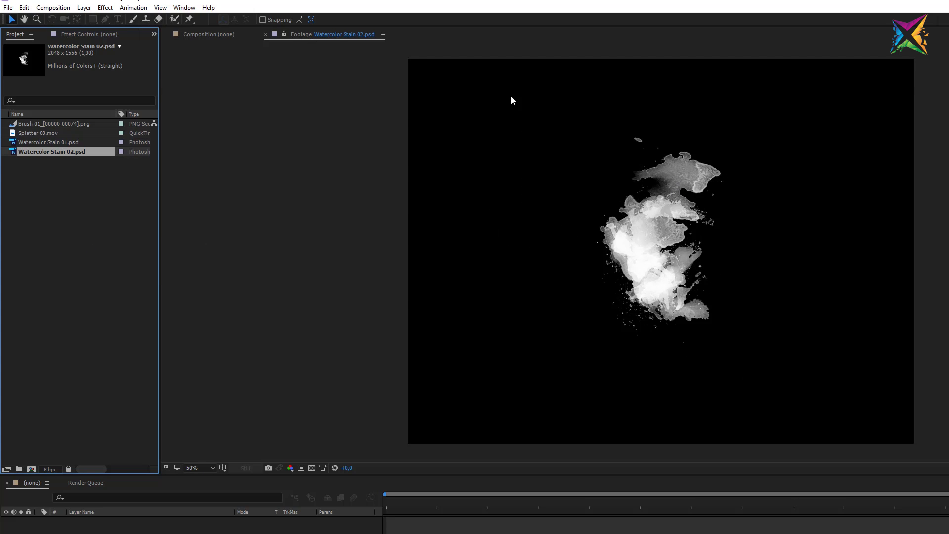
left_click(266, 34)
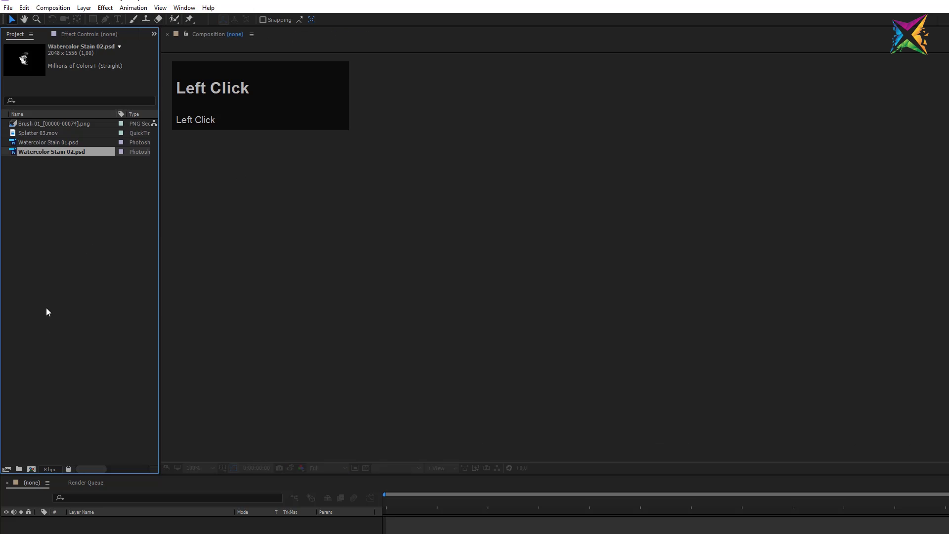
Import Retain Layer Size Example.ai with the import kind Footage and the Merged Layers option.
left_click(73, 220)
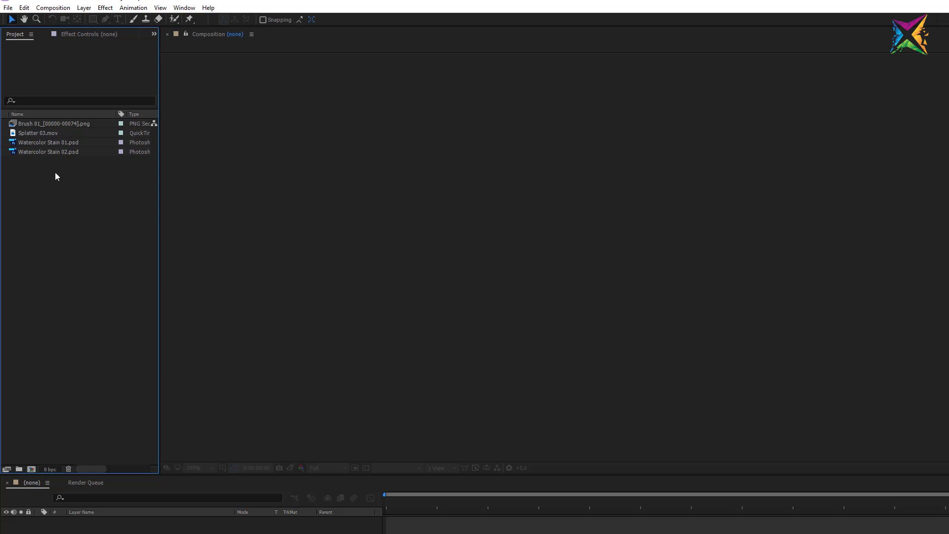
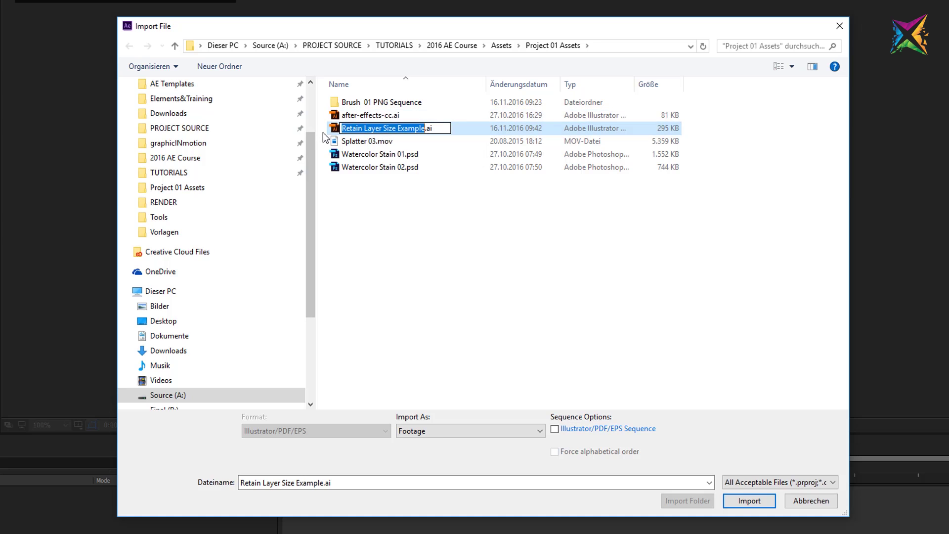
left_click(333, 131)
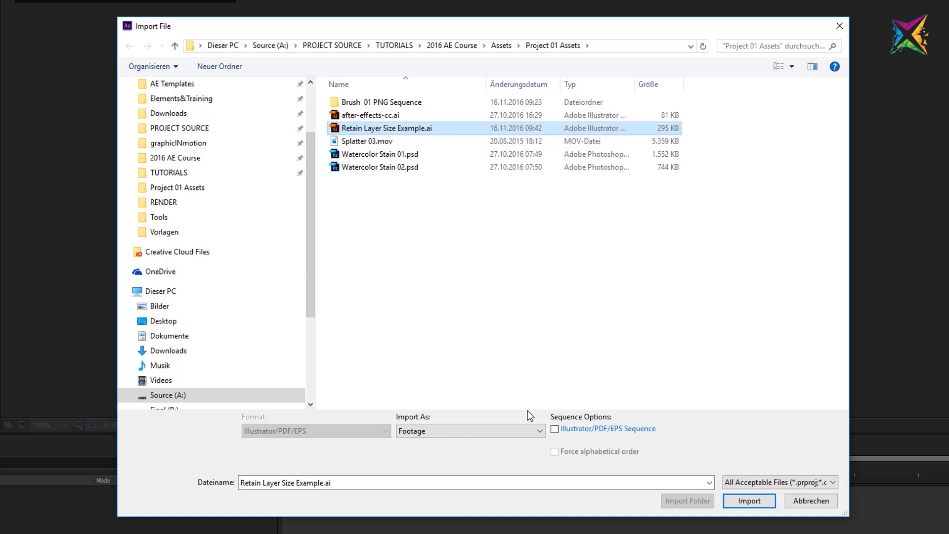
left_click(741, 502)
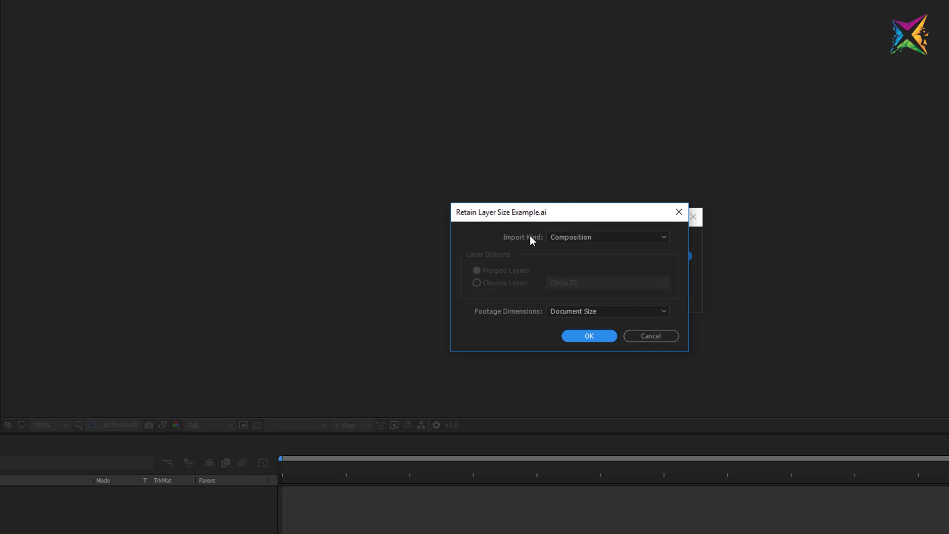
left_click(586, 236)
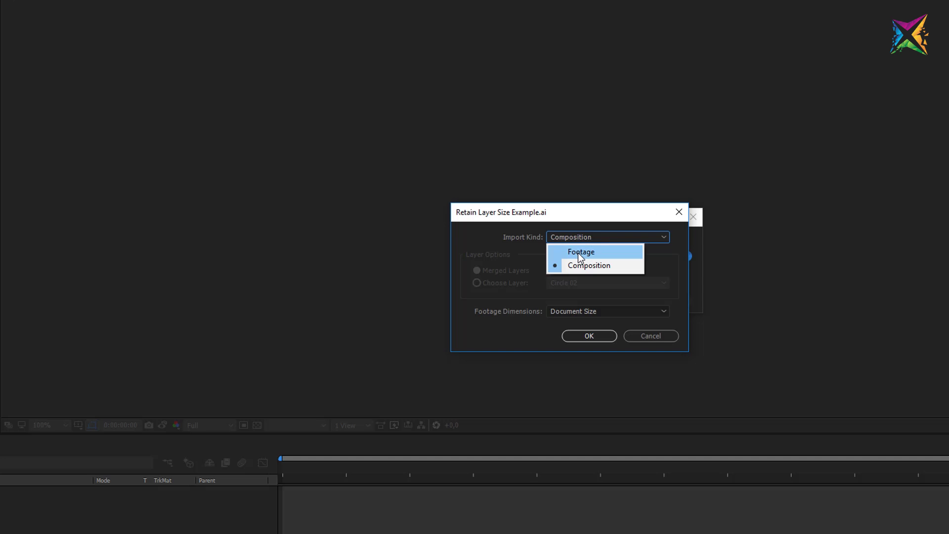
left_click(579, 255)
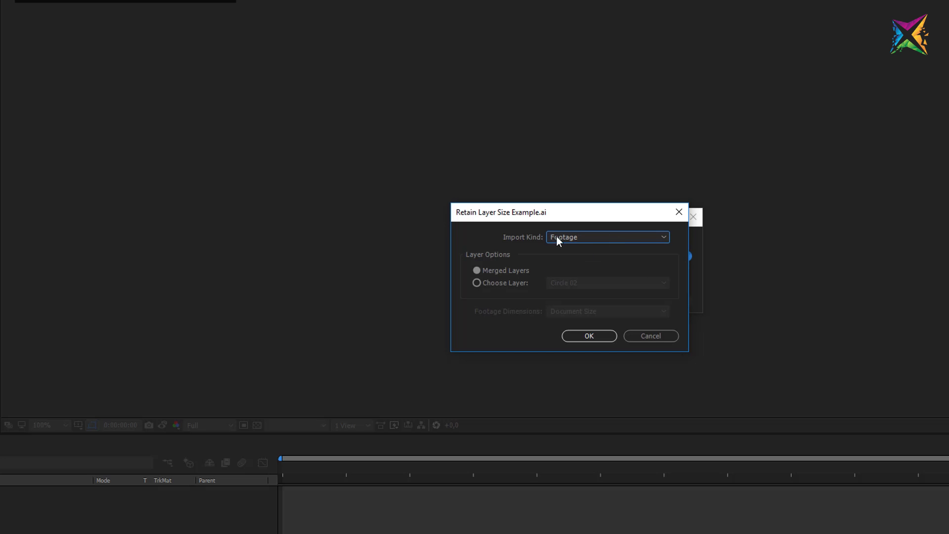
left_click(478, 270)
left_click(596, 336)
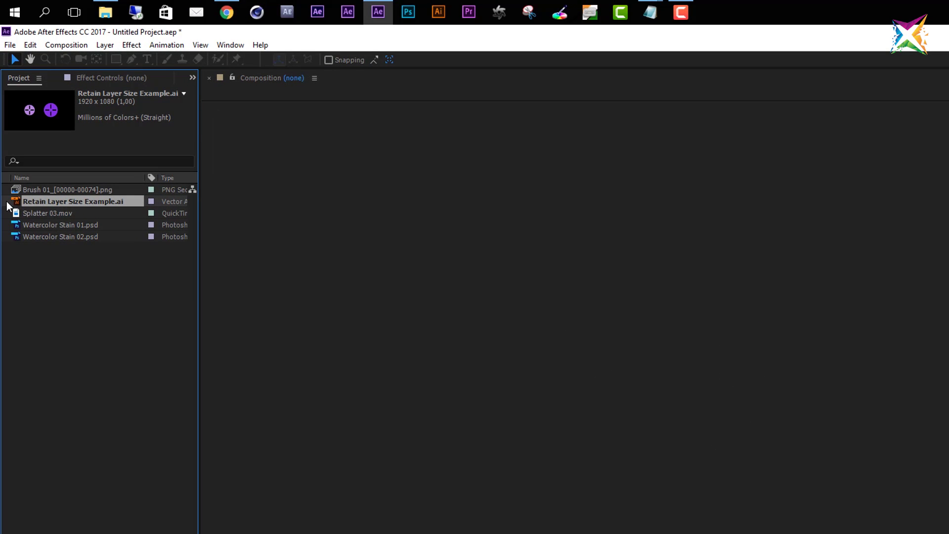
Open Retain Layer Size Example.ai in the footage viewer and reload its footage.
double_click(15, 203)
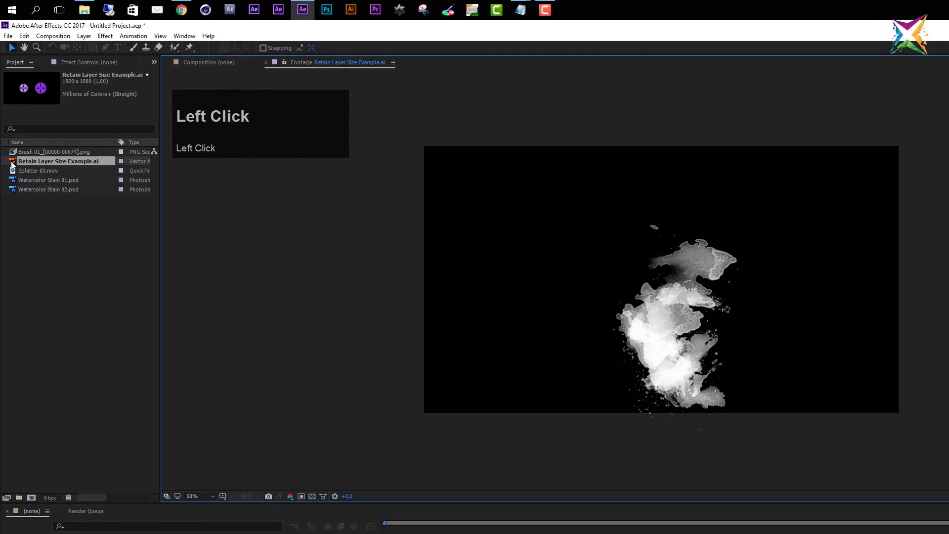
right_click(55, 161)
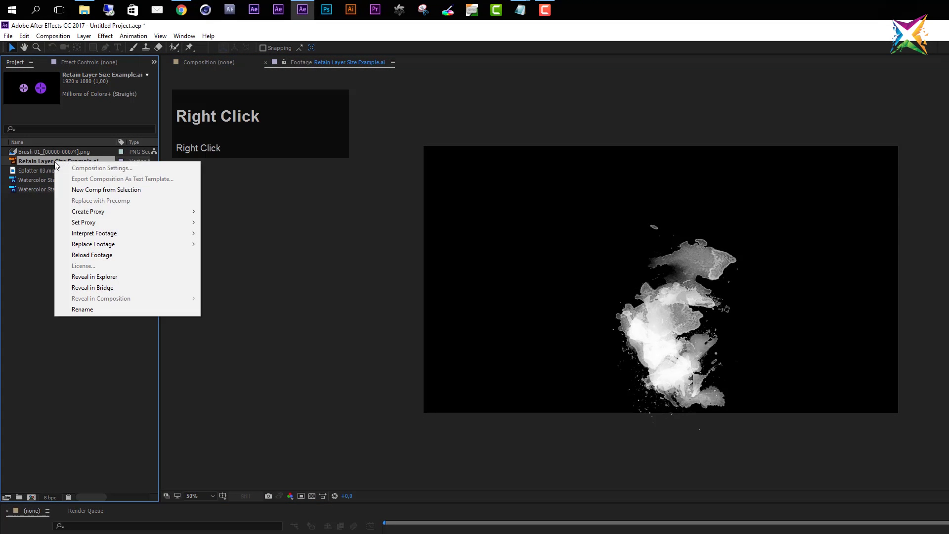
left_click(102, 255)
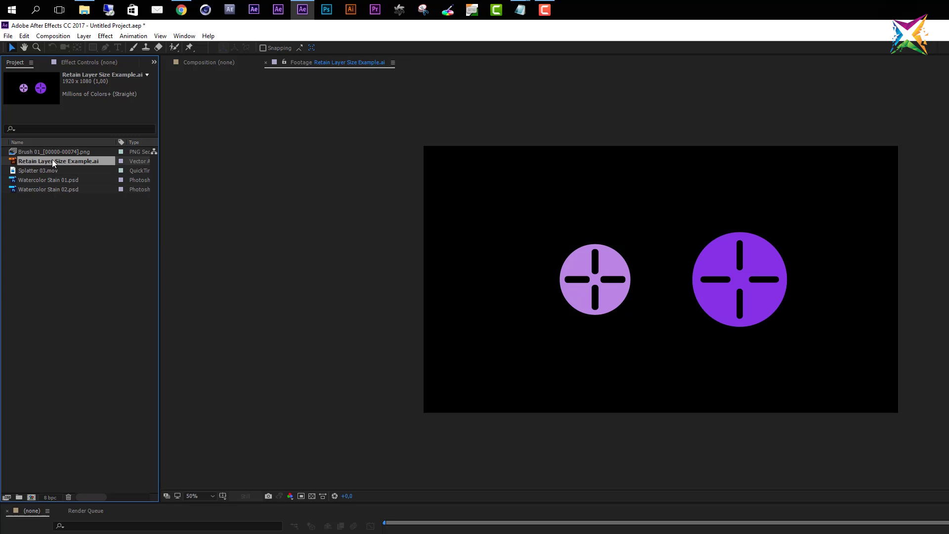
Import only the Circle 01 layer of Retain Layer Size Example.ai as footage at Document Size, and select it in the project.
double_click(67, 242)
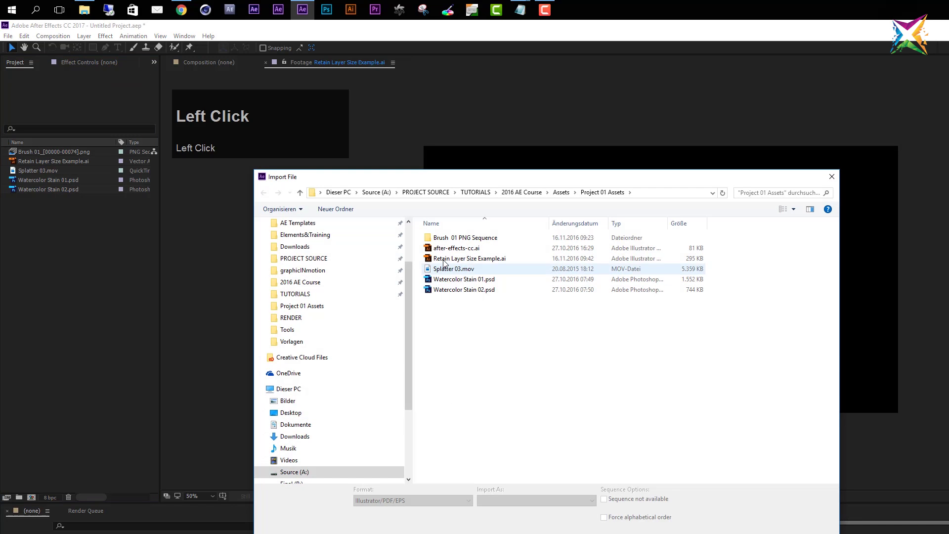
left_click(444, 259)
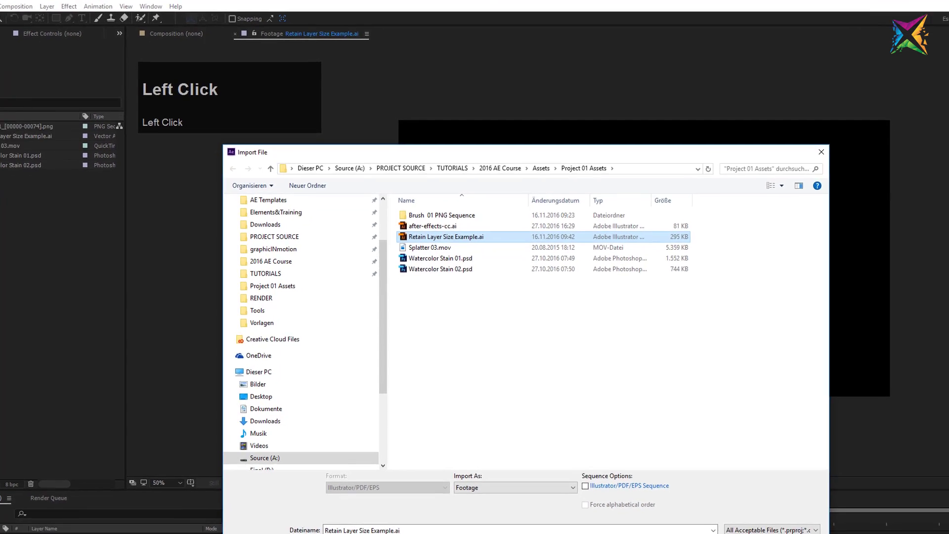
left_click(761, 531)
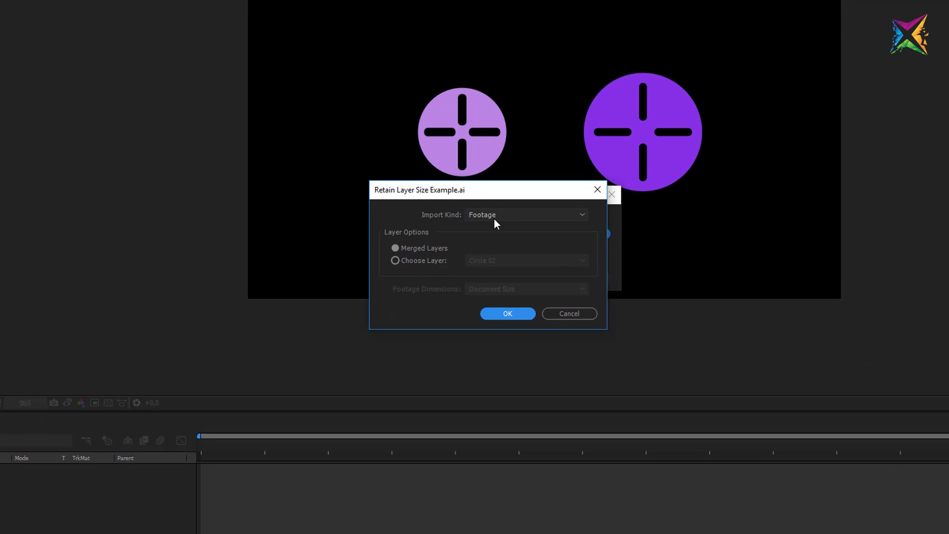
left_click(395, 259)
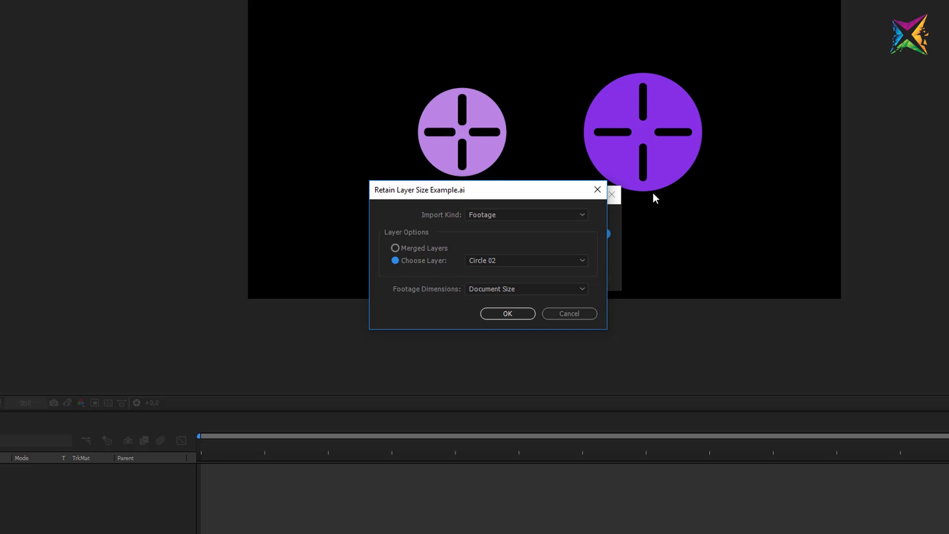
left_click(488, 262)
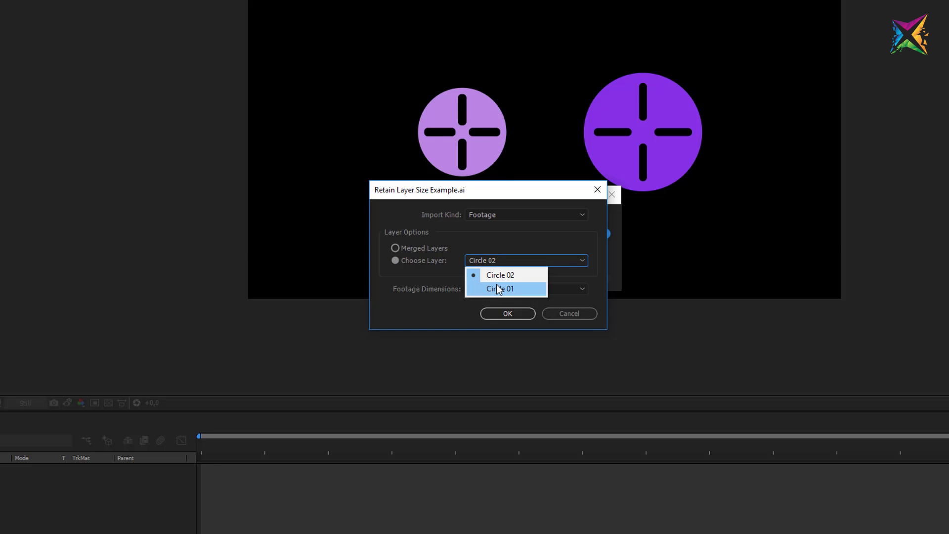
left_click(486, 285)
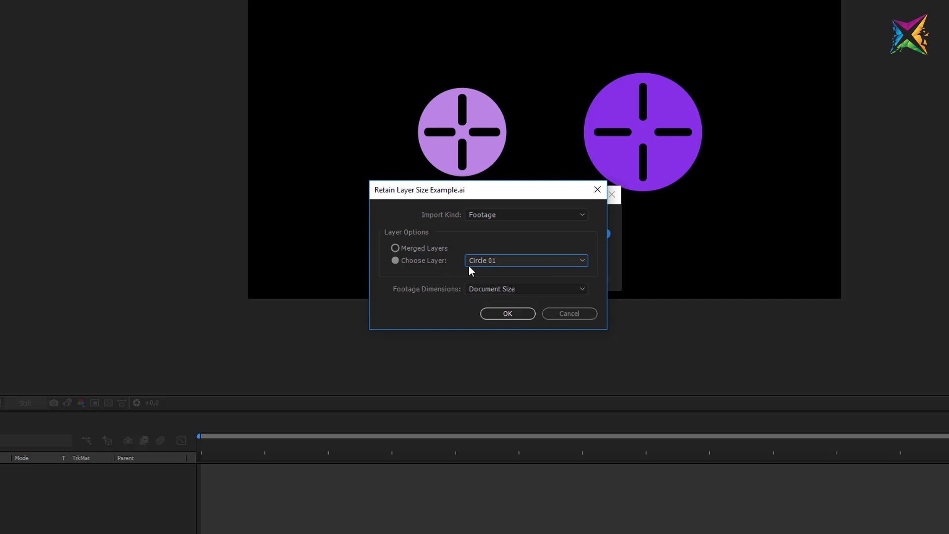
left_click(513, 317)
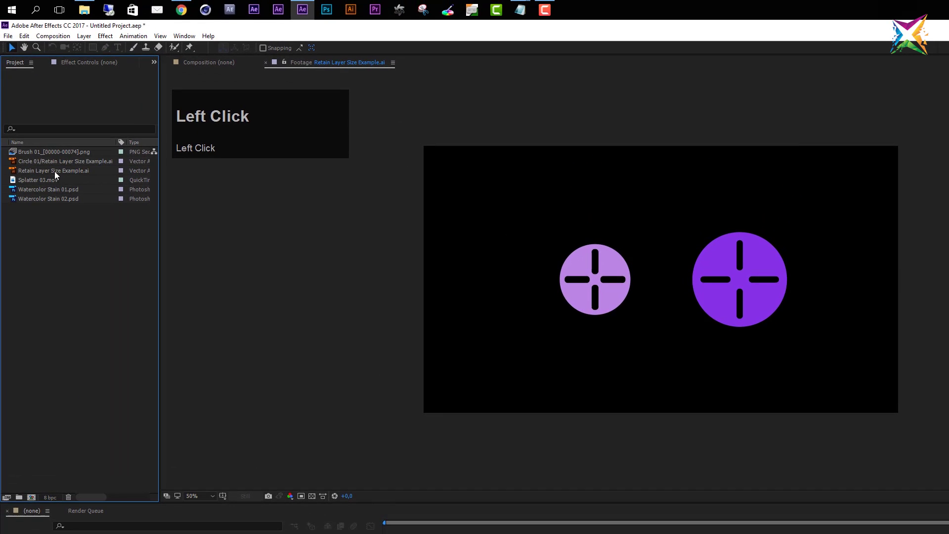
left_click(54, 161)
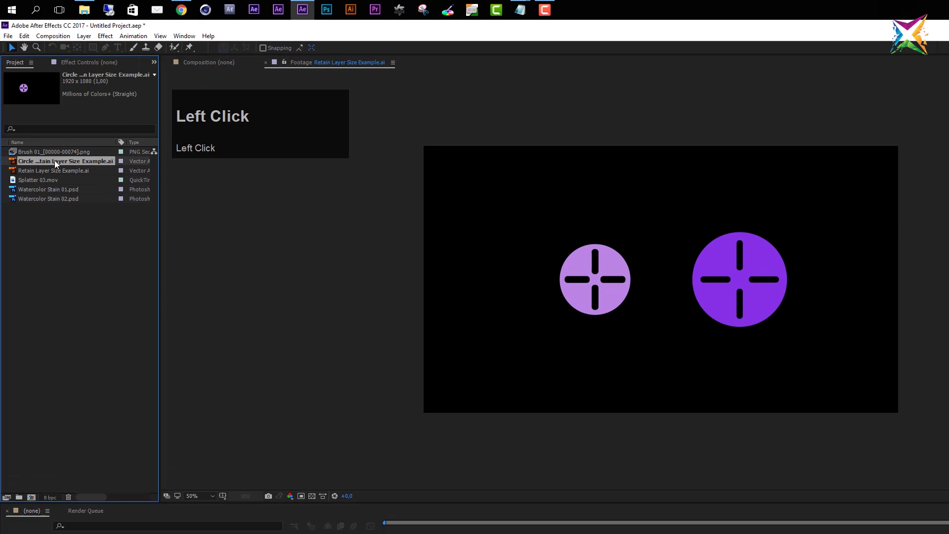
Open the Circle 01 layer of Retain Layer Size Example.ai in the footage viewer and reload its footage.
double_click(15, 163)
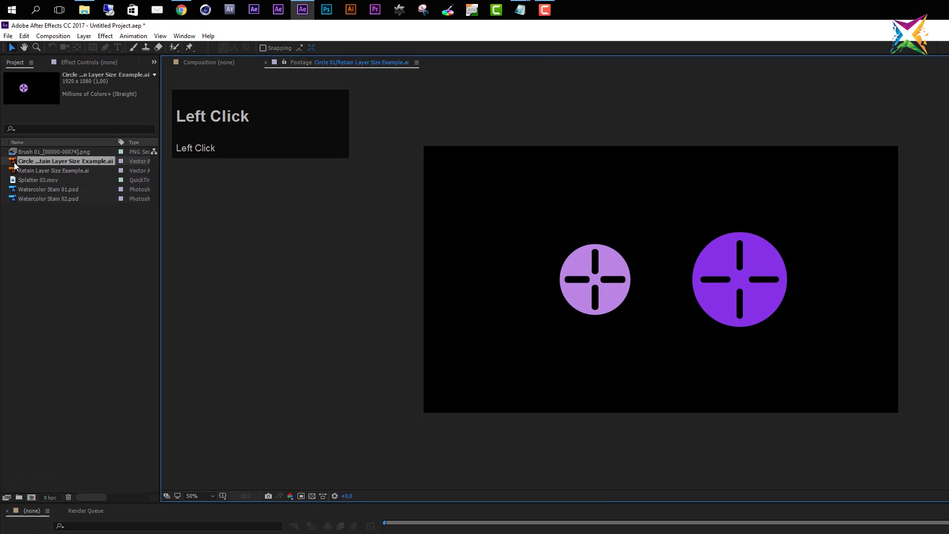
right_click(28, 161)
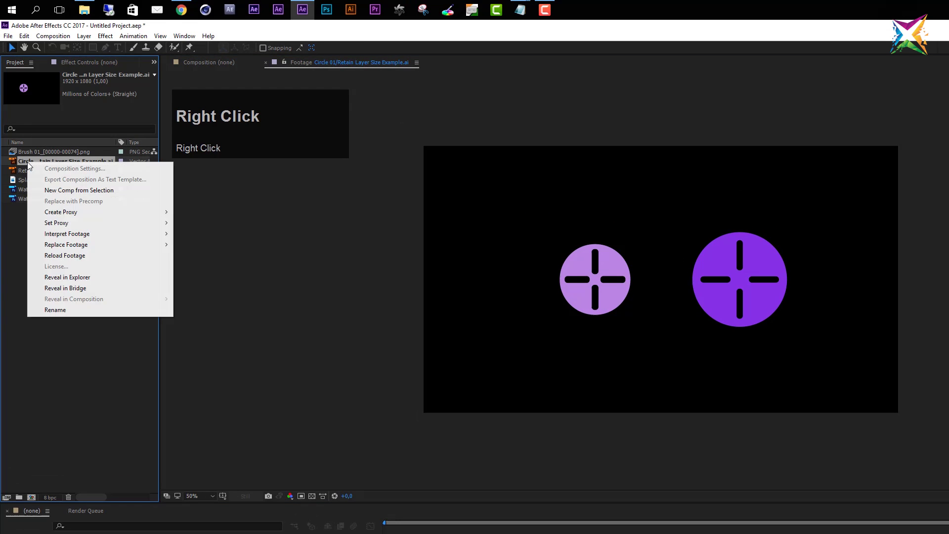
left_click(74, 255)
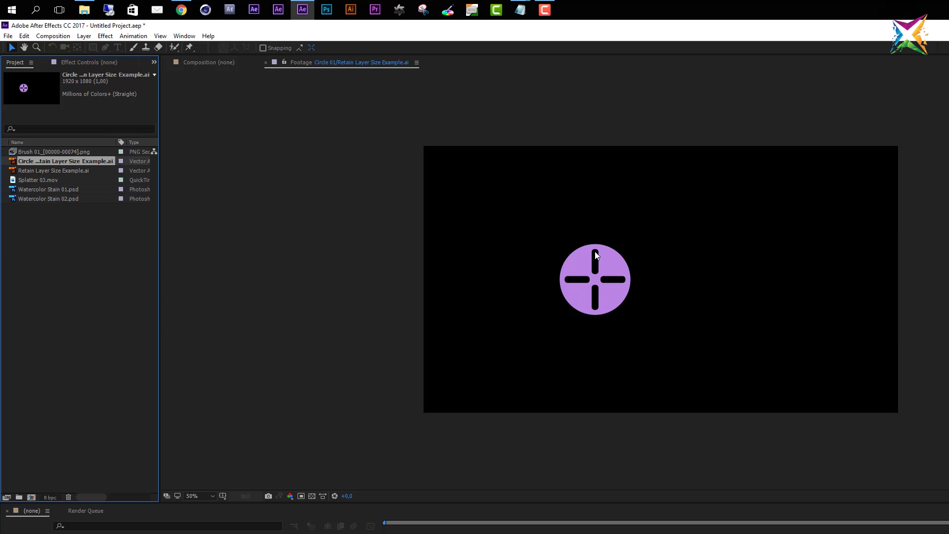
Import Retain Layer Size Example.ai with the import kind Composition and footage dimensions set to Document Size.
left_click(73, 229)
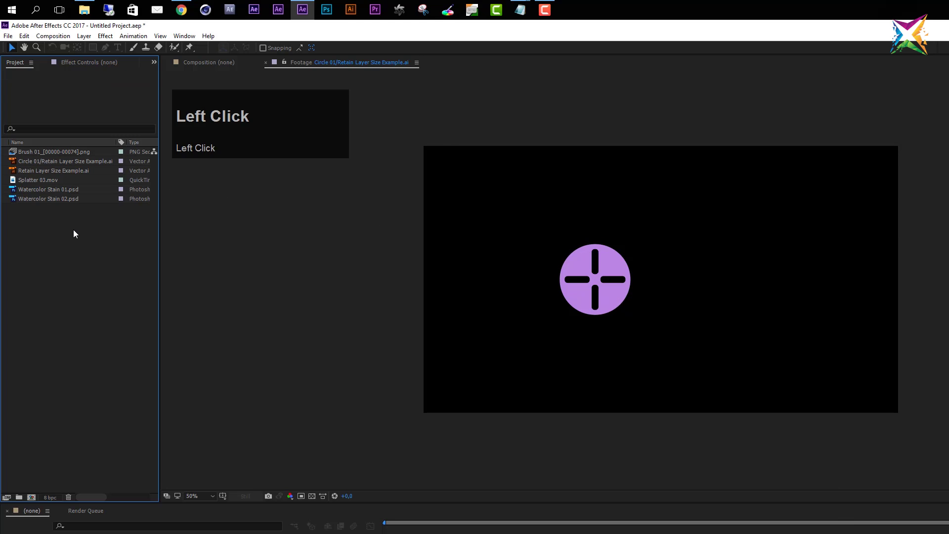
double_click(74, 229)
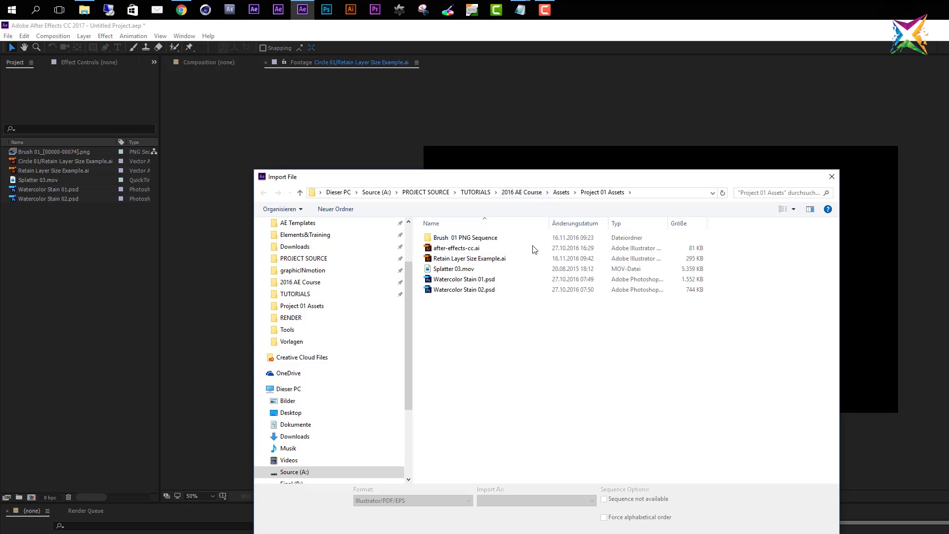
left_click(483, 262)
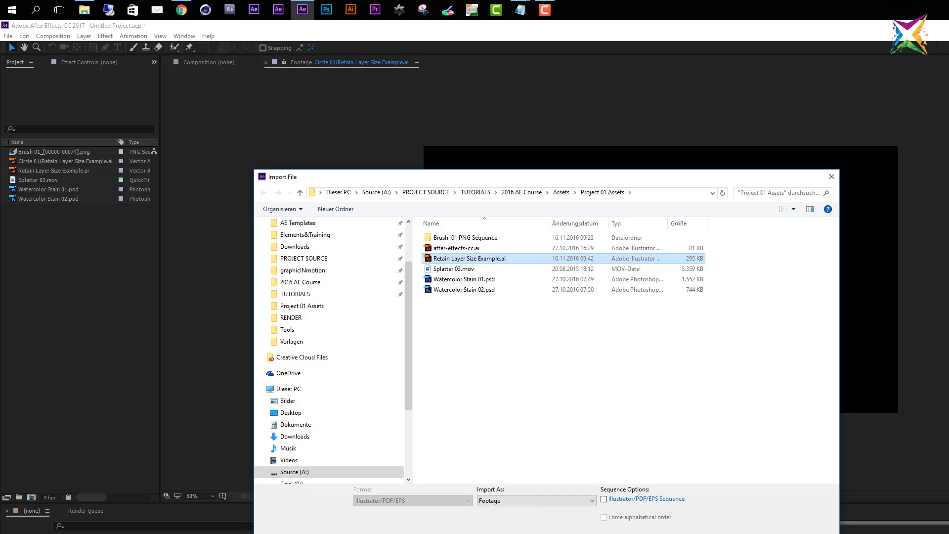
left_click(526, 512)
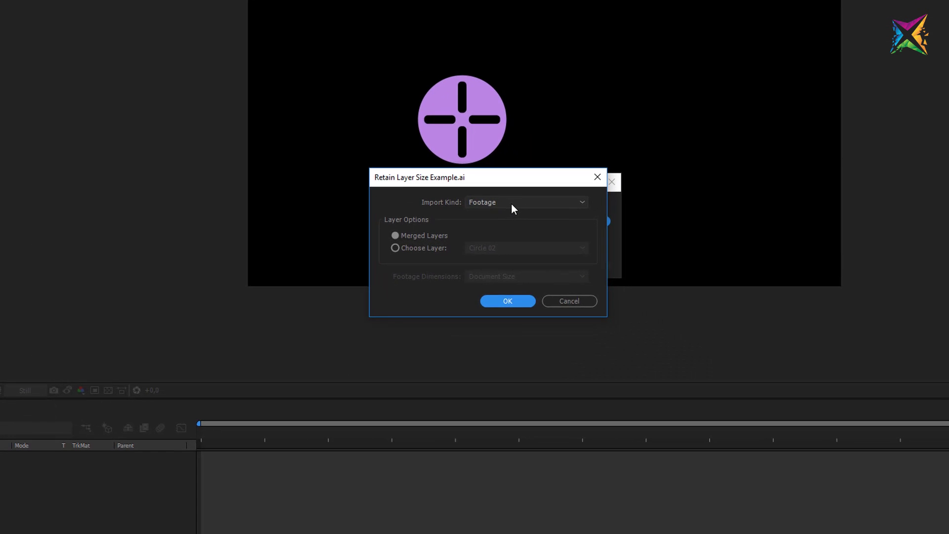
left_click(634, 345)
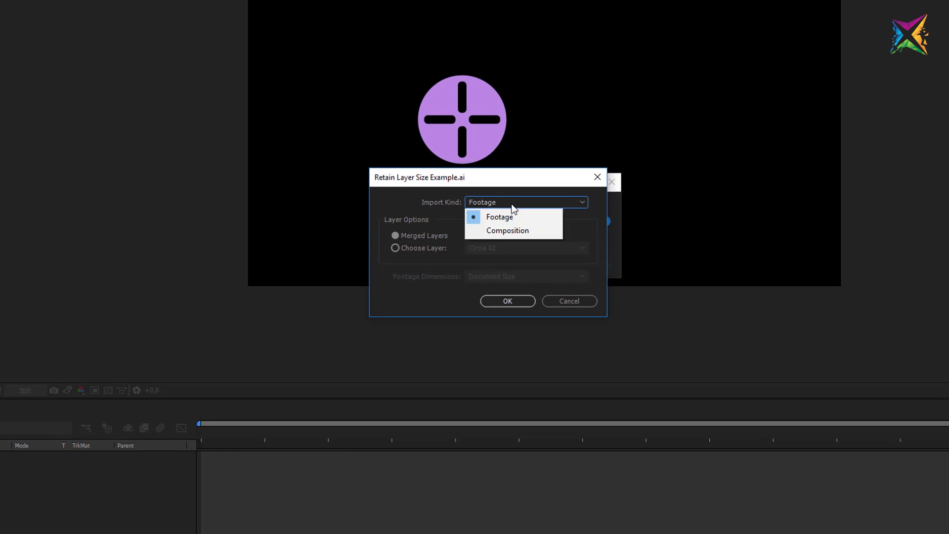
left_click(511, 230)
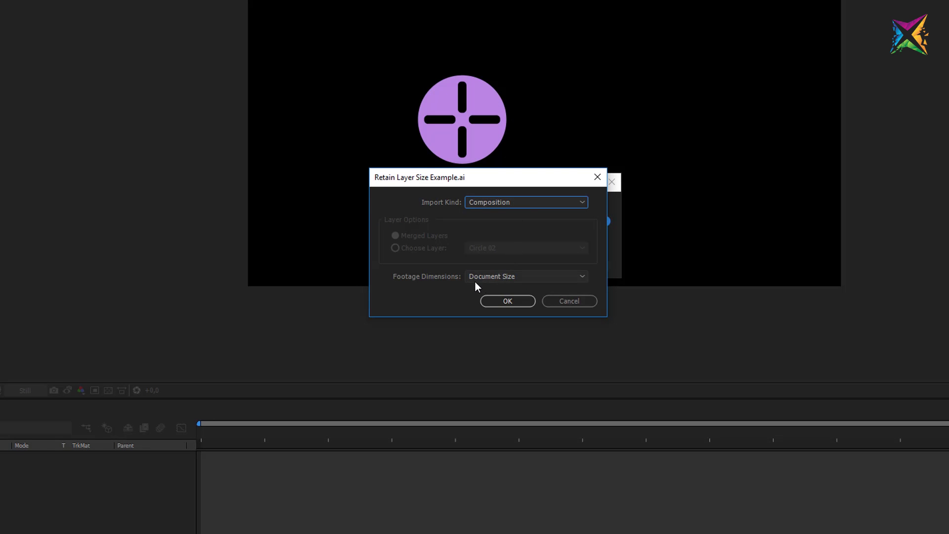
left_click(501, 277)
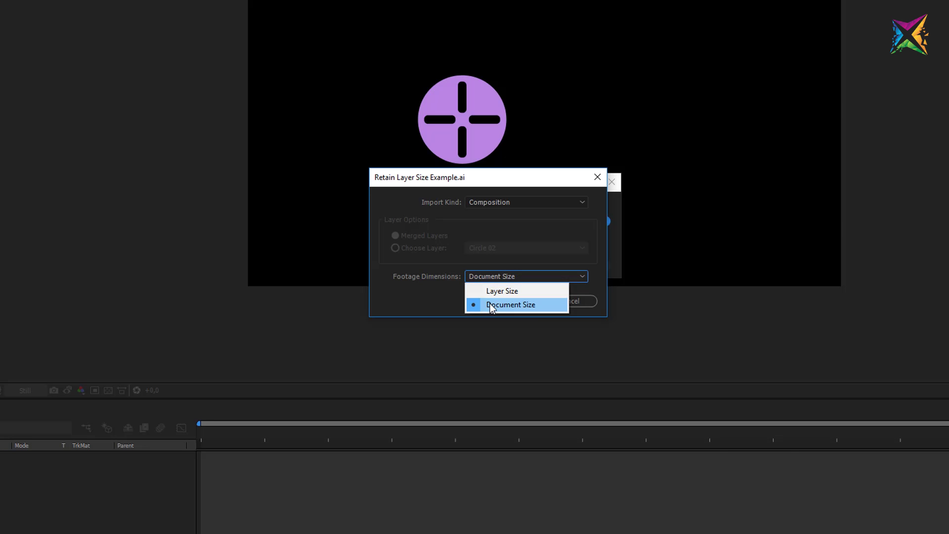
left_click(507, 304)
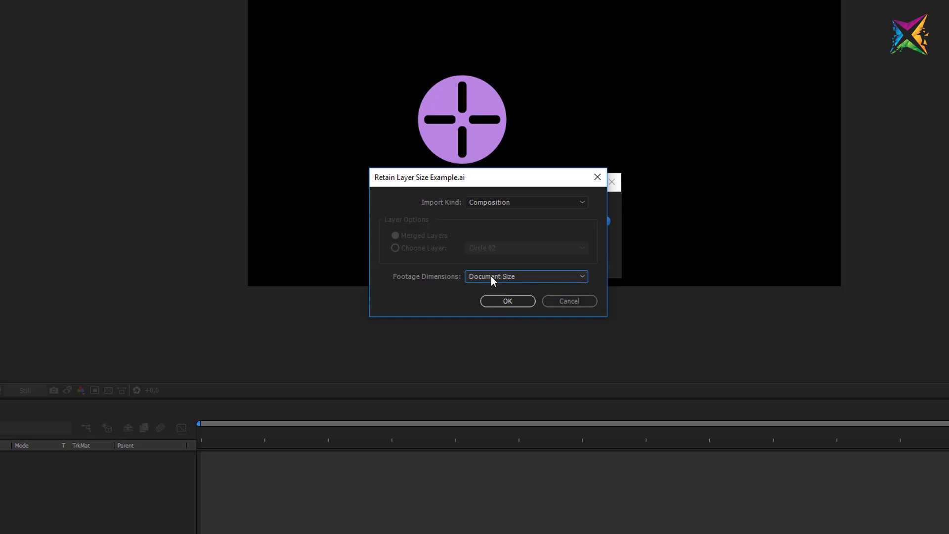
left_click(507, 302)
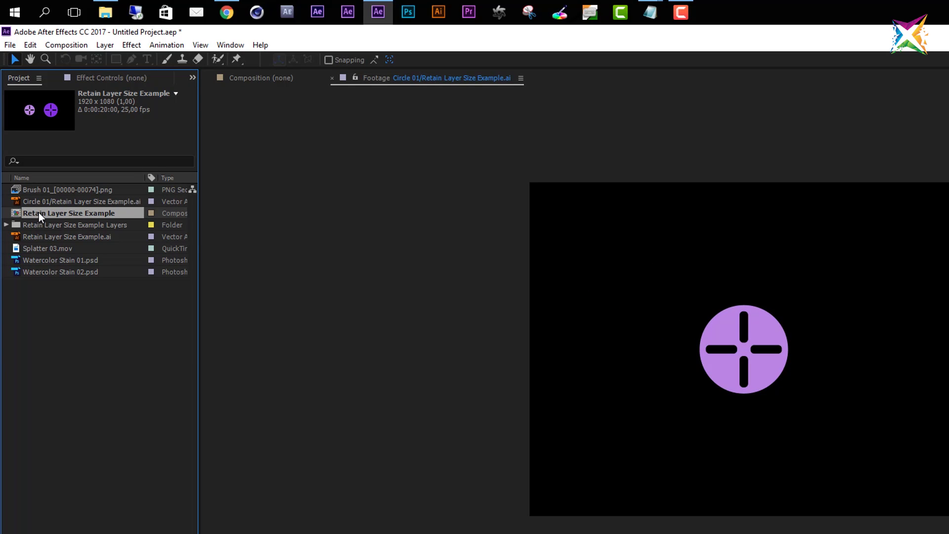
Expand the Retain Layer Size Example Layers folder and examine the thumbnails of its Circle 01 and Circle 02 items.
left_click(16, 226)
left_click(6, 225)
left_click(45, 239)
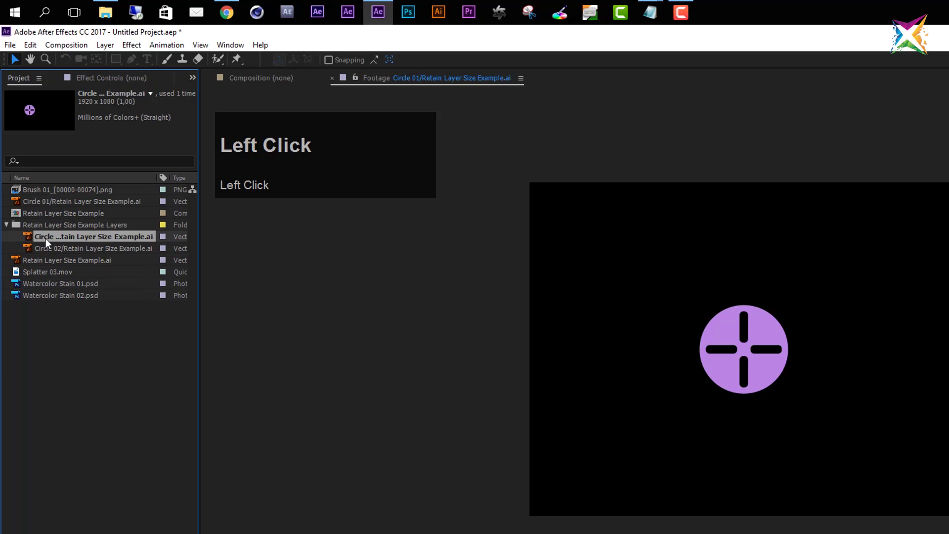
left_click(51, 247)
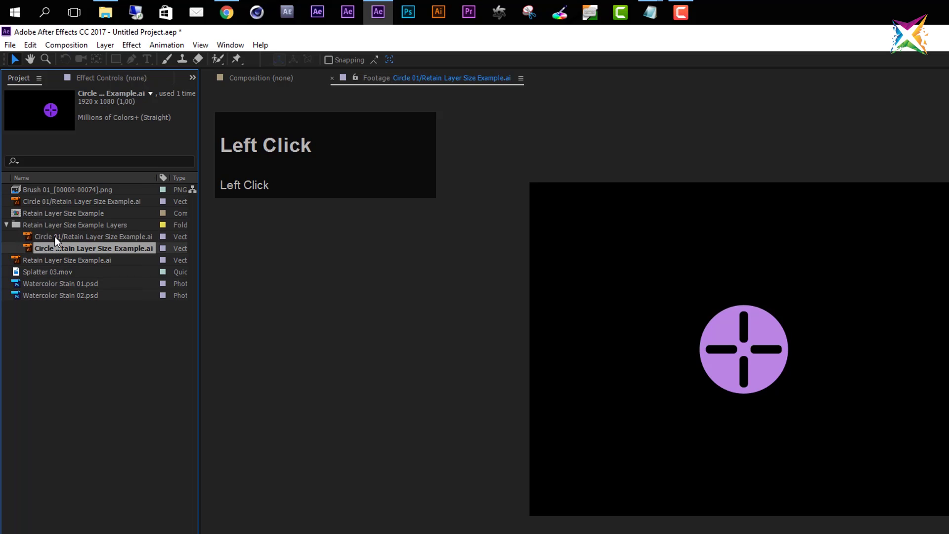
left_click(54, 237)
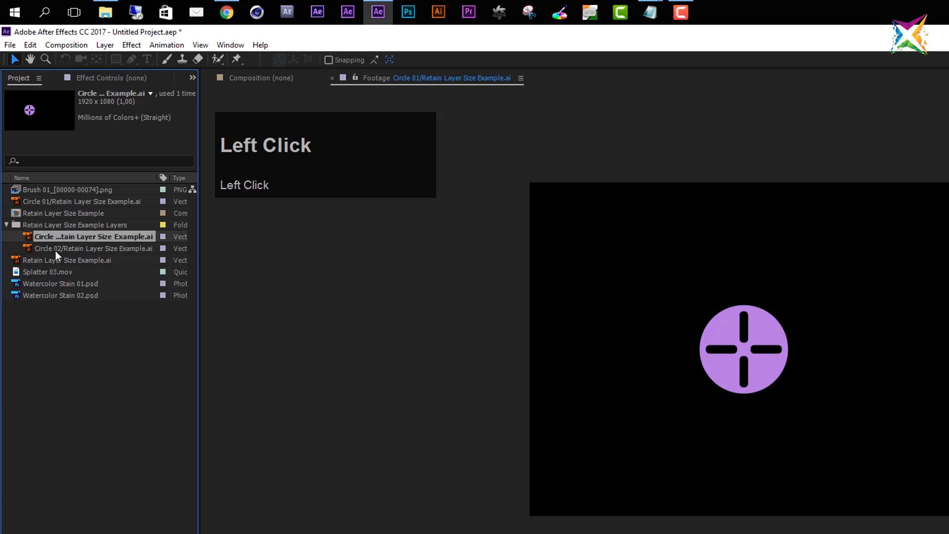
Open the Retain Layer Size Example composition and check its Circle 01 and Circle 02 layers by hiding and reshowing each one.
double_click(14, 214)
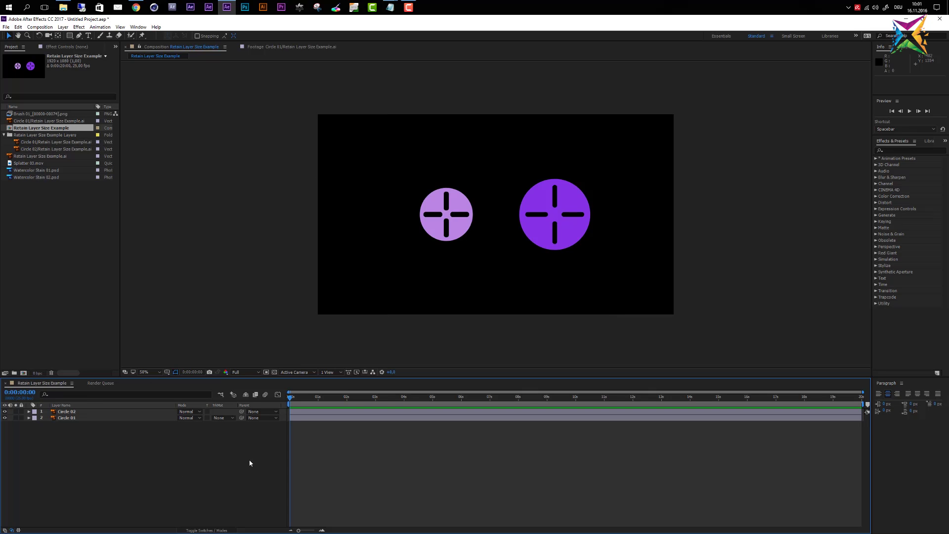
left_click(74, 417)
left_click(88, 419)
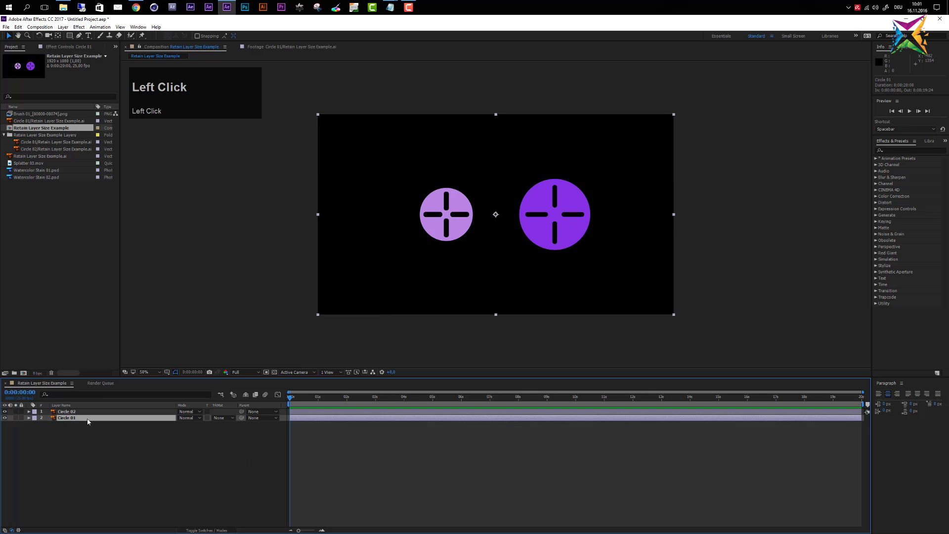
left_click(5, 418)
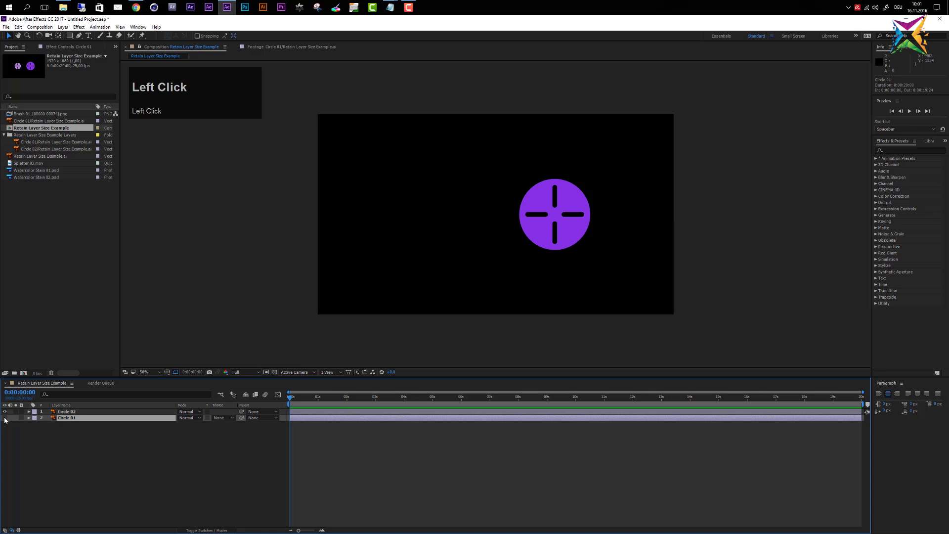
left_click(5, 417)
left_click(5, 411)
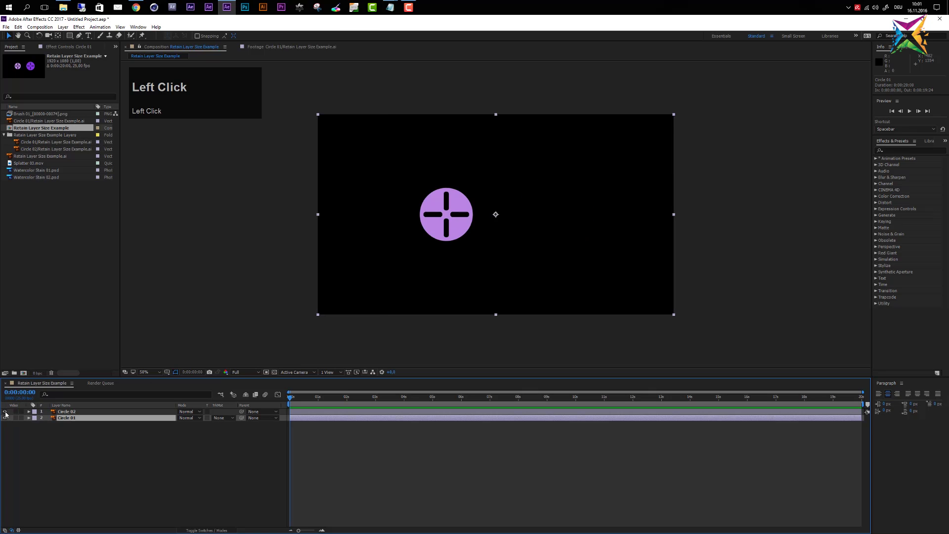
left_click(5, 411)
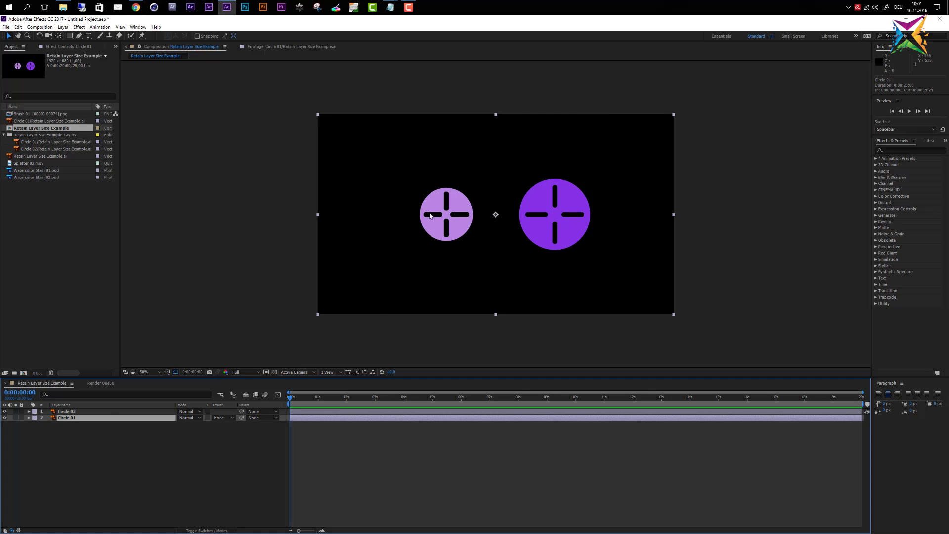
Try rotating the Circle 02 layer slightly counterclockwise in the Retain Layer Size Example composition, and undo the rotation.
left_click(105, 412)
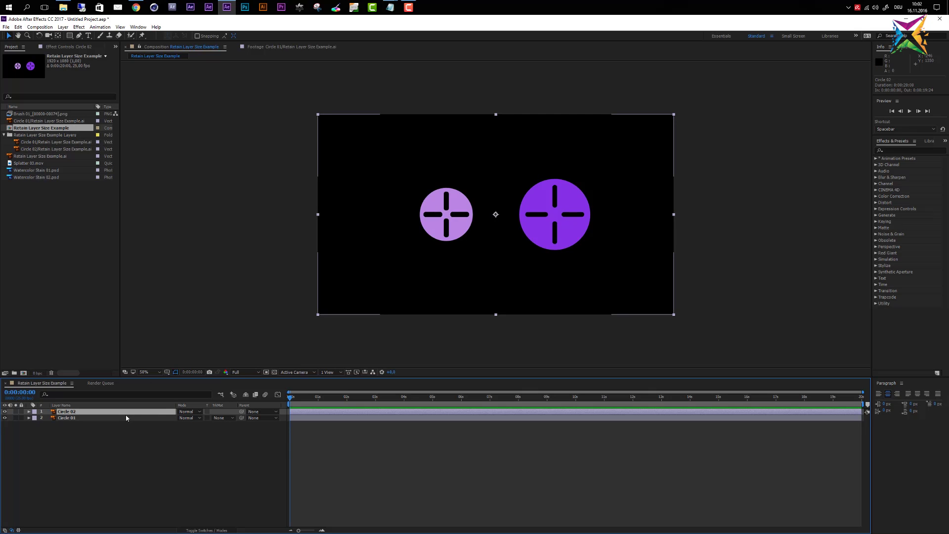
key("r")
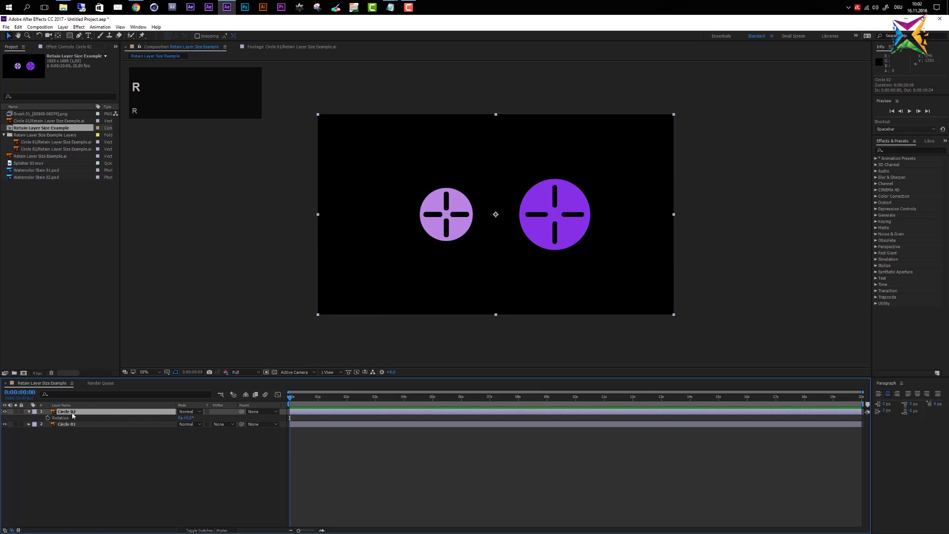
mouse_move(186, 417)
left_mouse_down()
mouse_move(262, 411)
mouse_move(200, 424)
mouse_move(279, 424)
mouse_move(157, 424)
mouse_move(248, 417)
mouse_move(183, 424)
mouse_move(200, 429)
left_mouse_up()
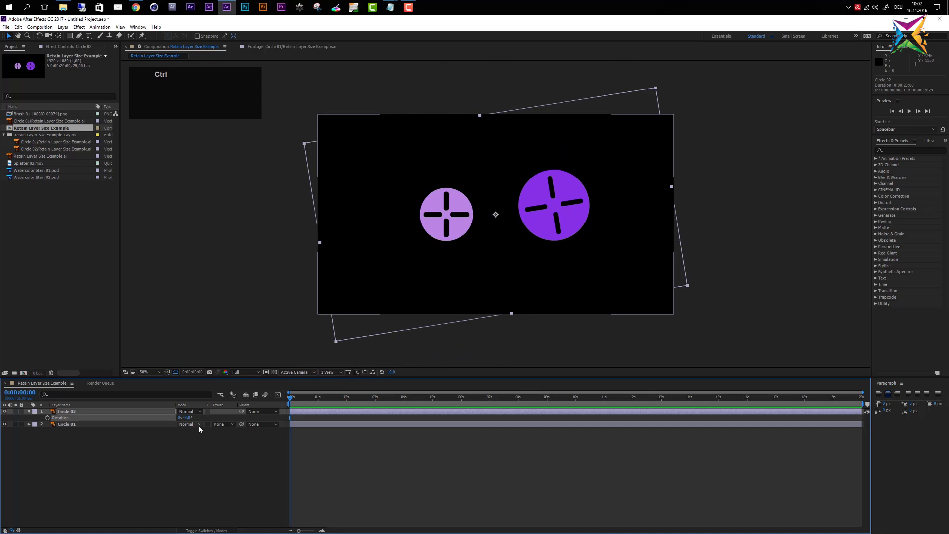
key("ctrl+z")
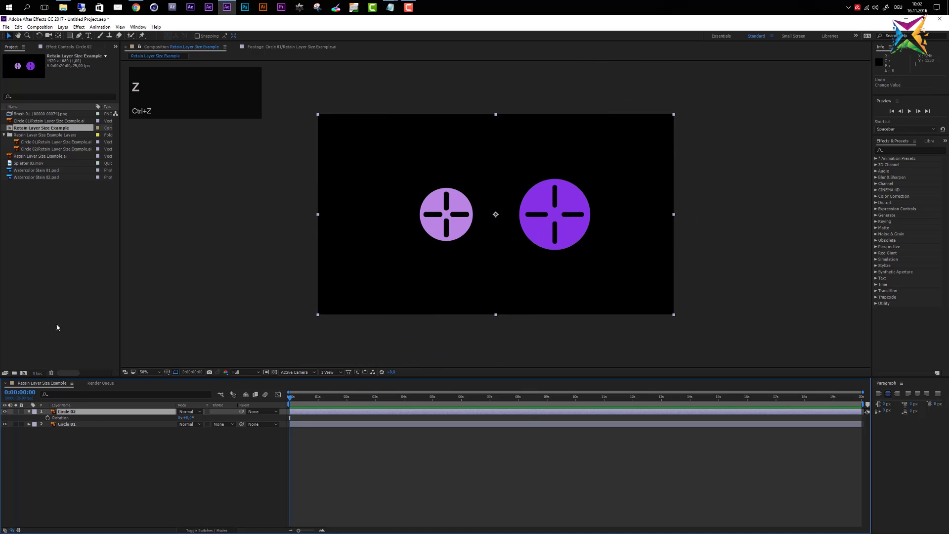
Import Retain Layer Size Example.ai again as a Composition, with footage dimensions set to Layer Size.
left_click(37, 209)
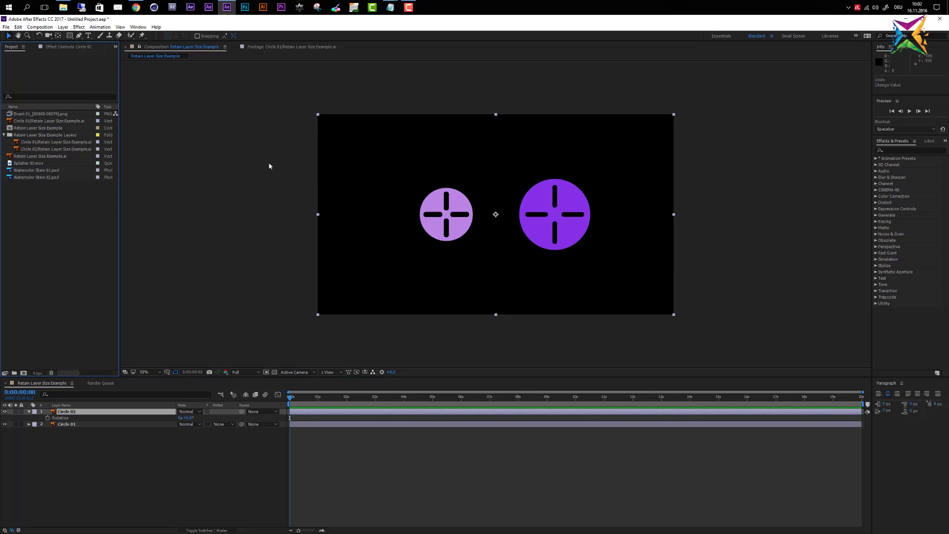
left_click(57, 220)
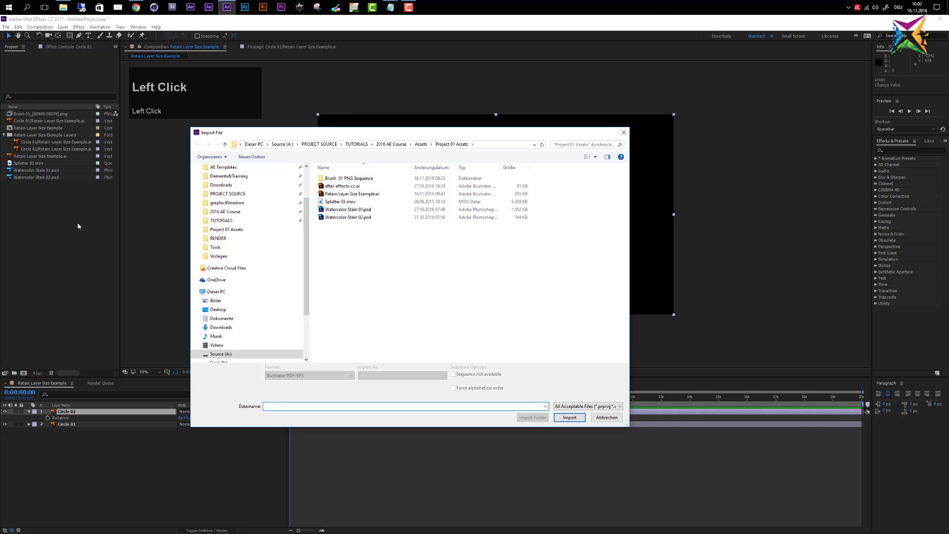
left_click(333, 194)
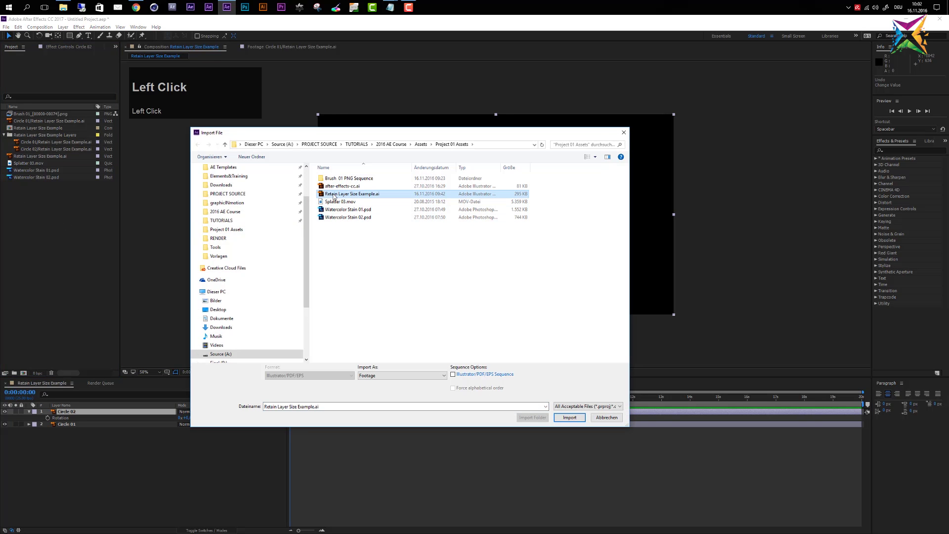
left_click(569, 417)
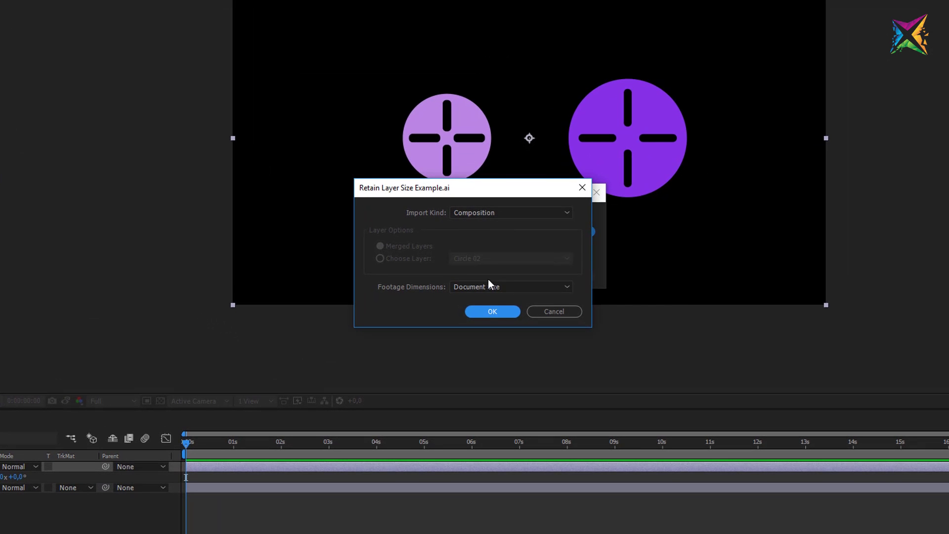
left_click(484, 287)
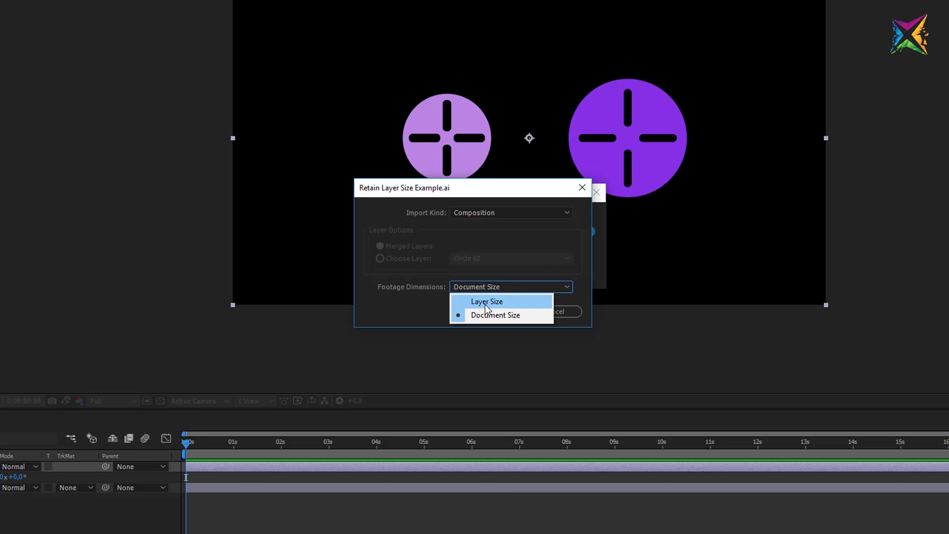
left_click(485, 303)
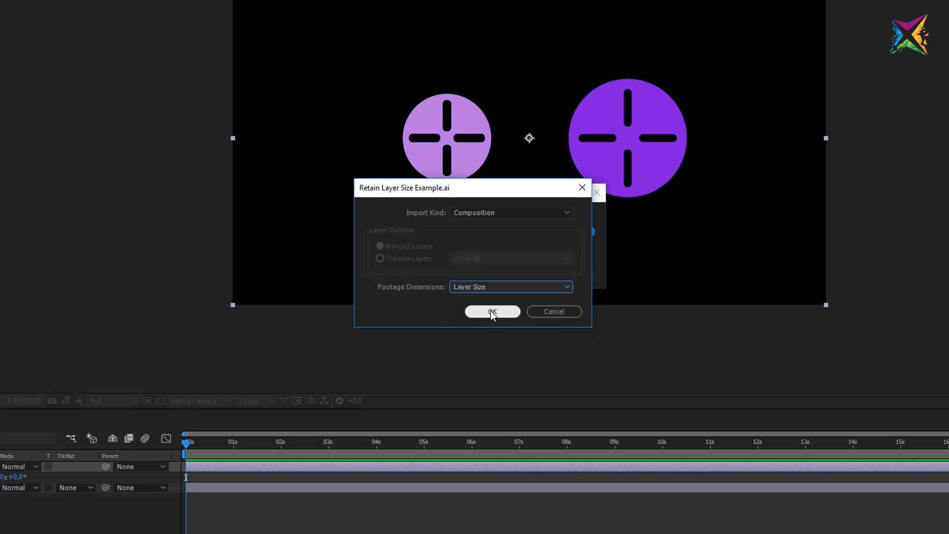
left_click(492, 311)
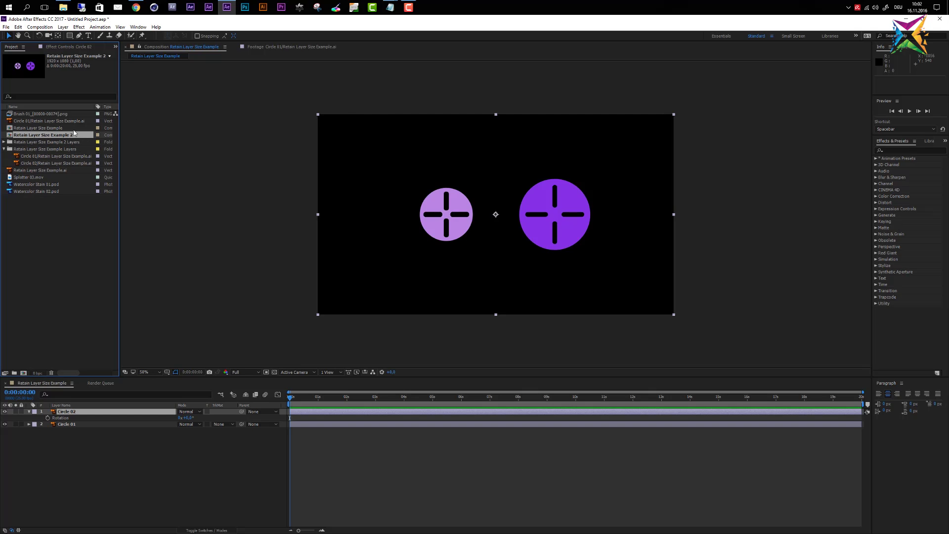
Open the Retain Layer Size Example 2 composition and test the rotation of its Circle 02 layer.
double_click(10, 137)
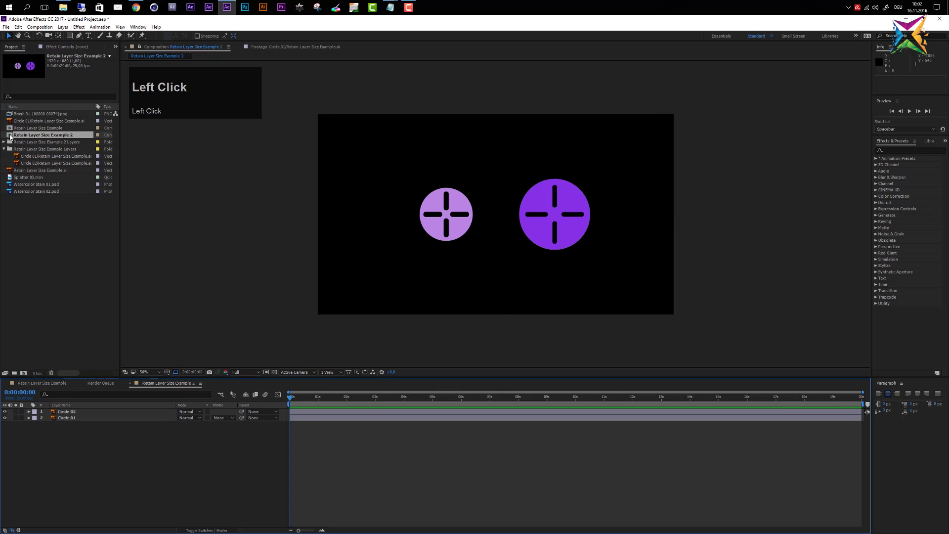
left_click(114, 411)
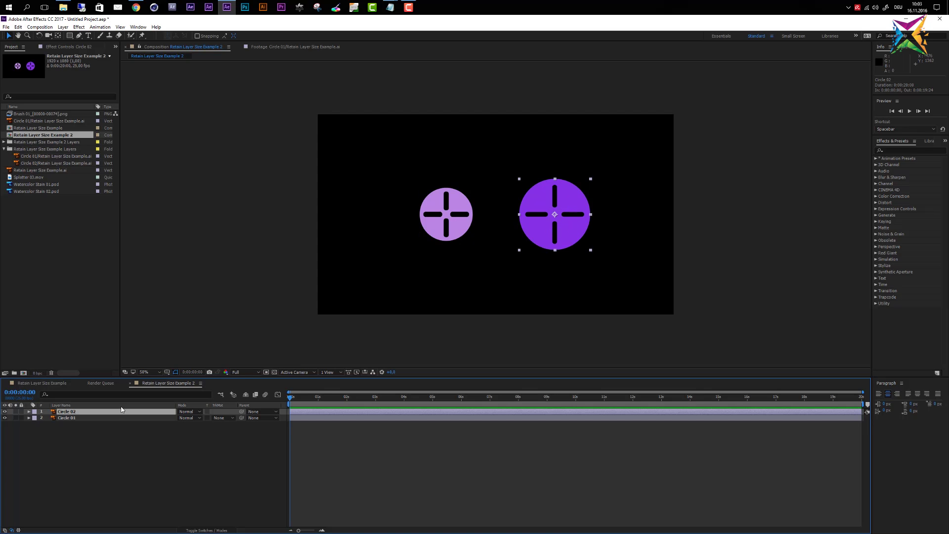
key("r")
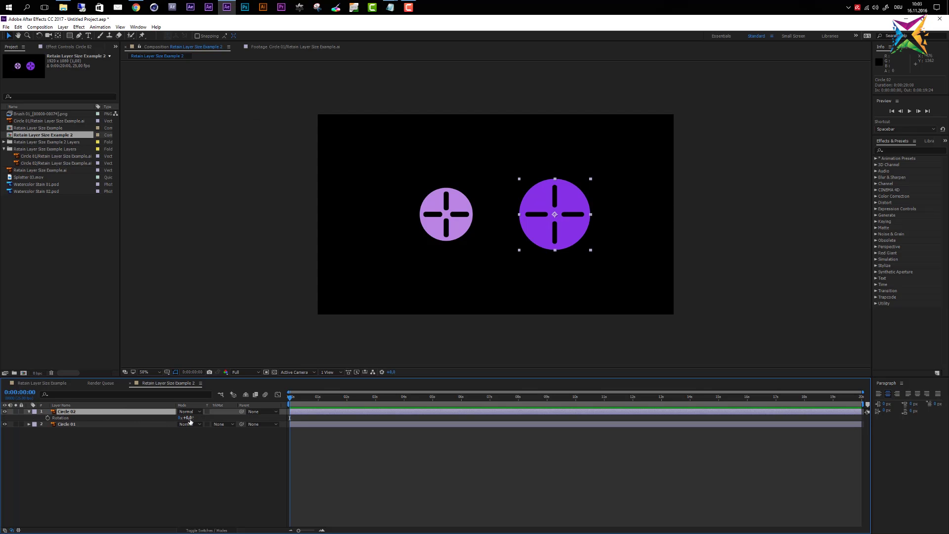
mouse_move(188, 418)
left_mouse_down()
mouse_move(235, 417)
mouse_move(180, 419)
mouse_move(198, 418)
left_mouse_up()
left_click(62, 126)
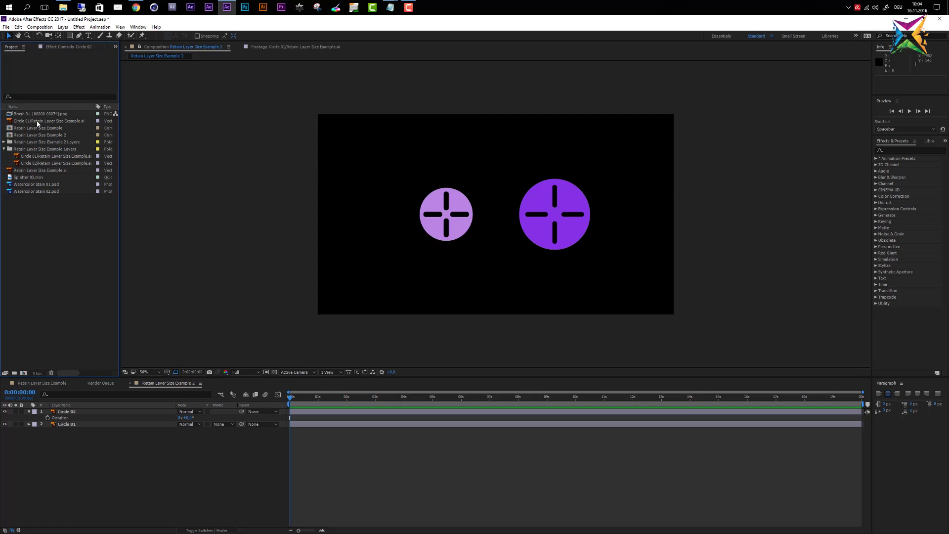
Delete all the Retain Layer Size Example items from the project, including the Circle footage, both compositions and their layer folders.
left_click(37, 122)
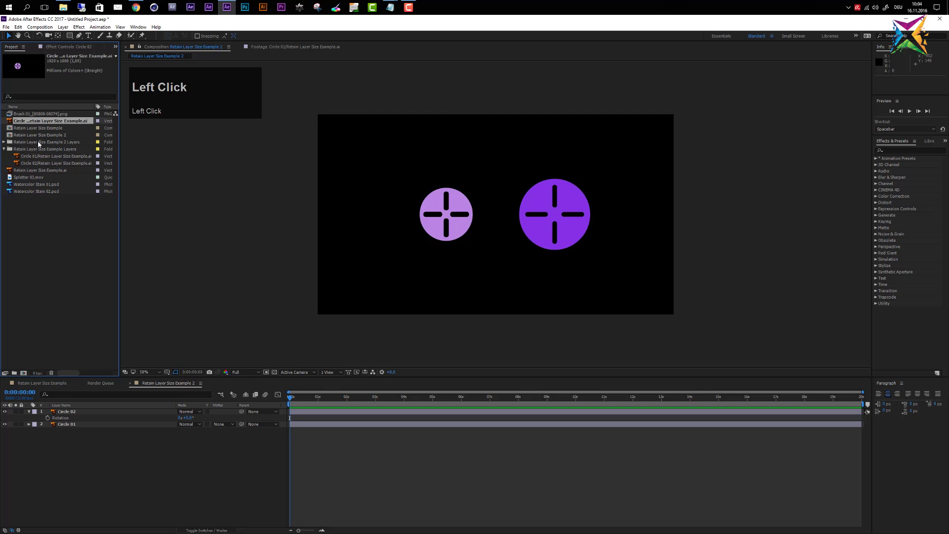
left_click(38, 170, "shift")
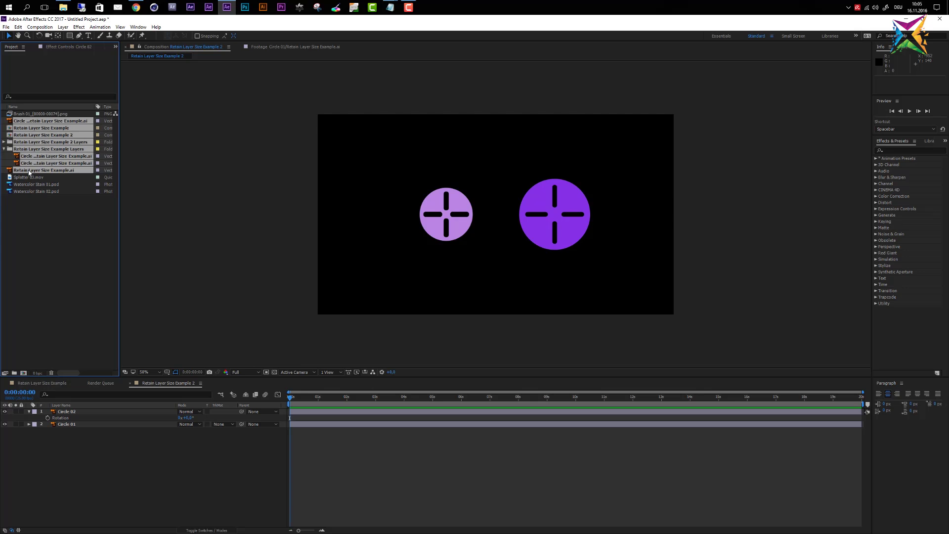
left_click_drag(29, 172, 51, 373)
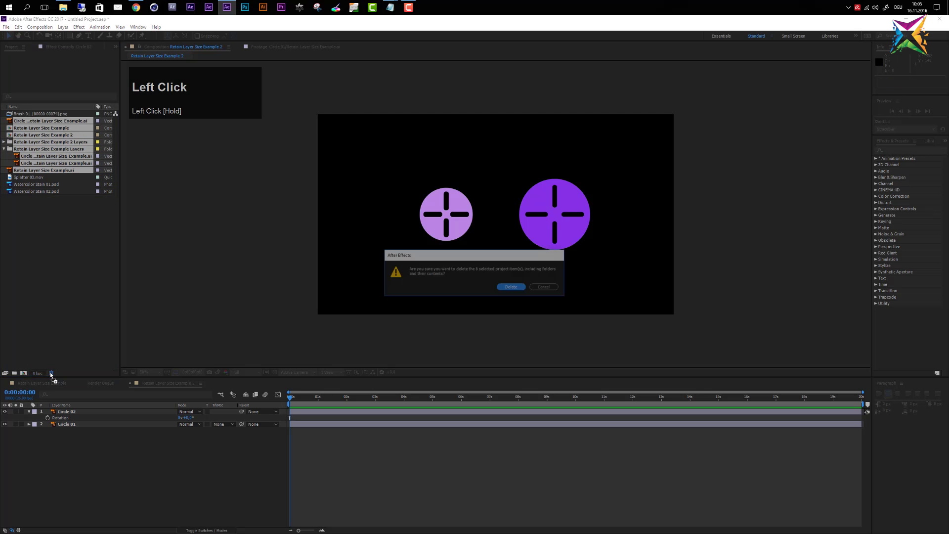
left_click(509, 289)
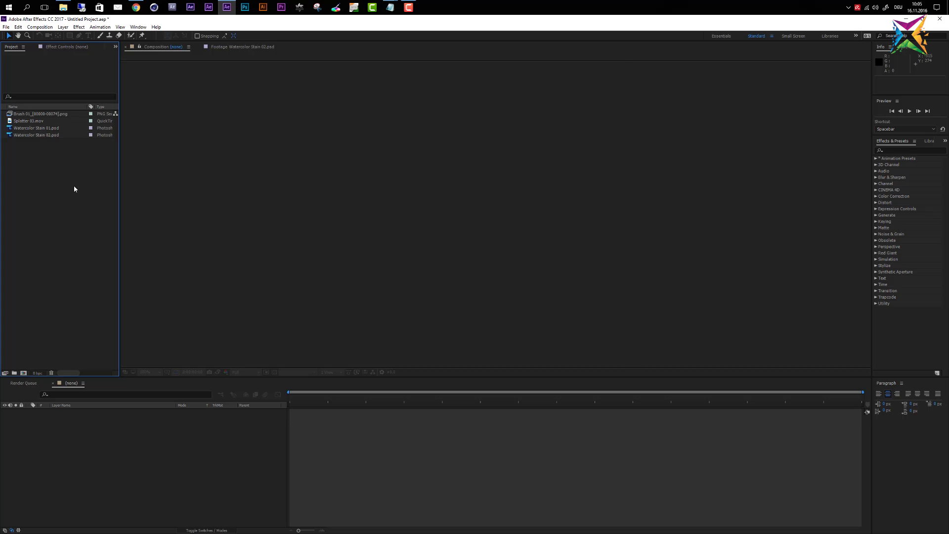
Import after-effects-cc.ai from the Project 01 Assets folder as Footage with merged layers.
double_click(74, 189)
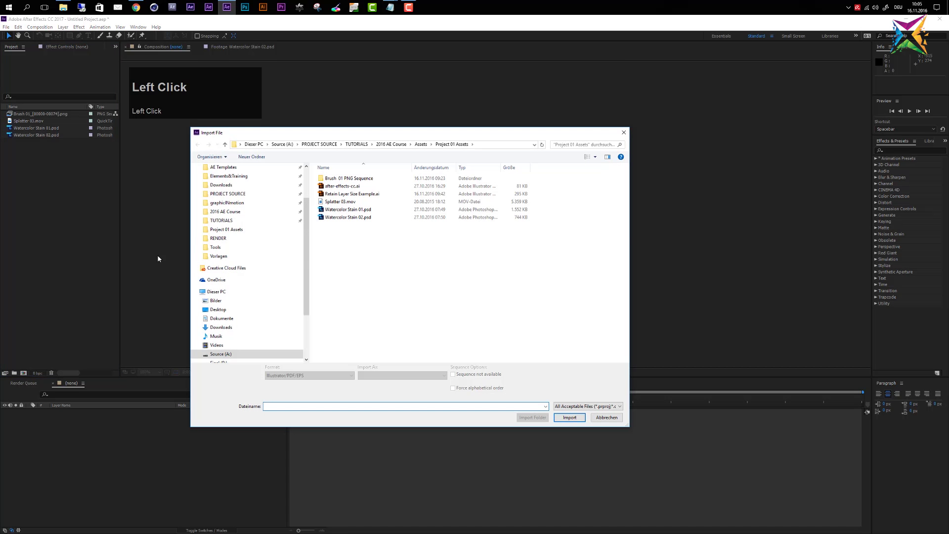
left_click(349, 188)
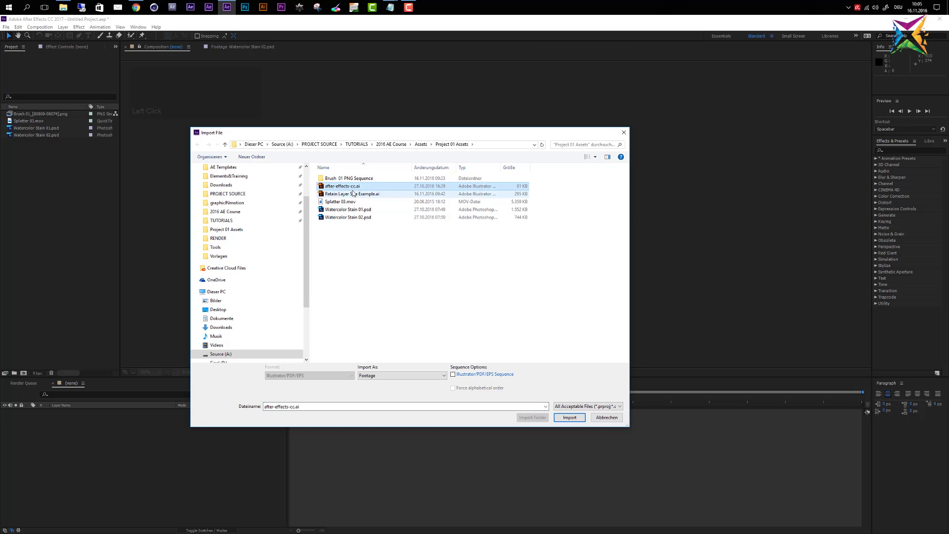
left_click(353, 193)
left_click(346, 186)
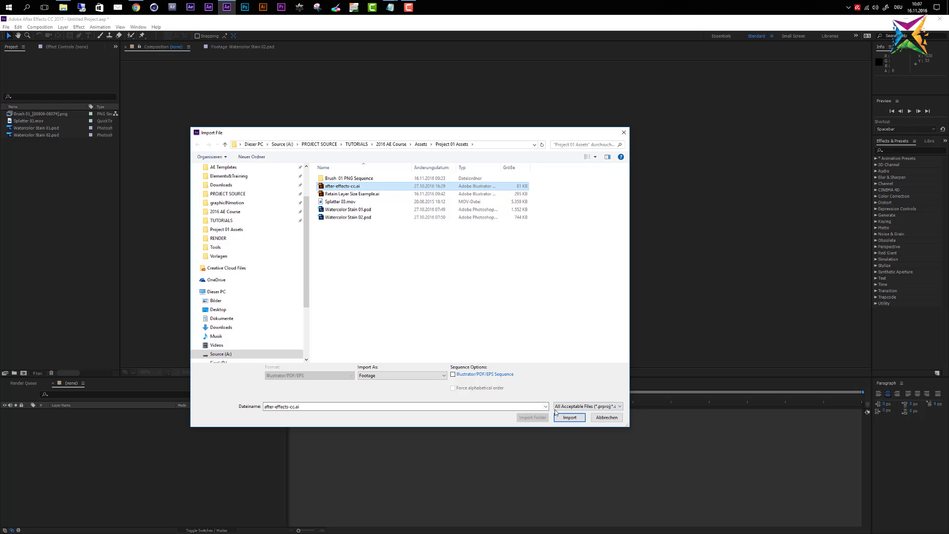
left_click(568, 417)
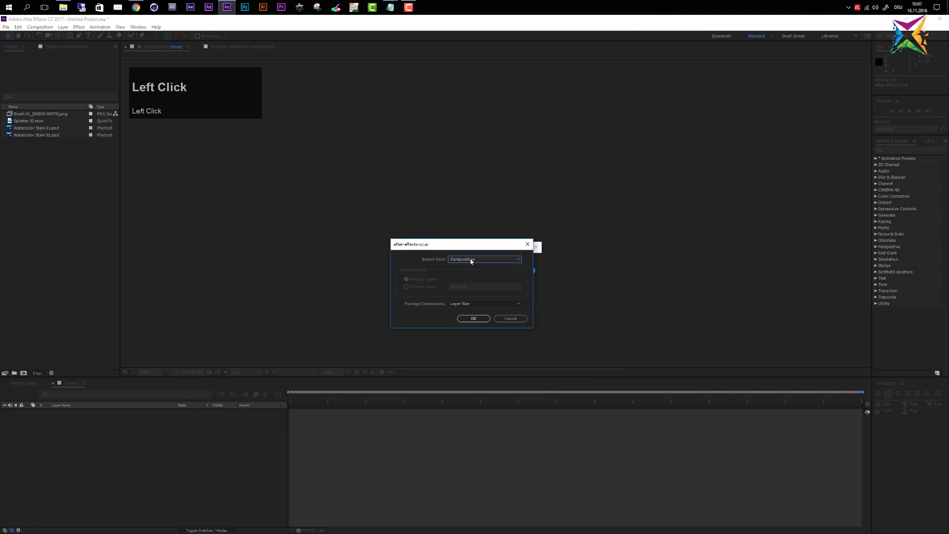
left_click(471, 260)
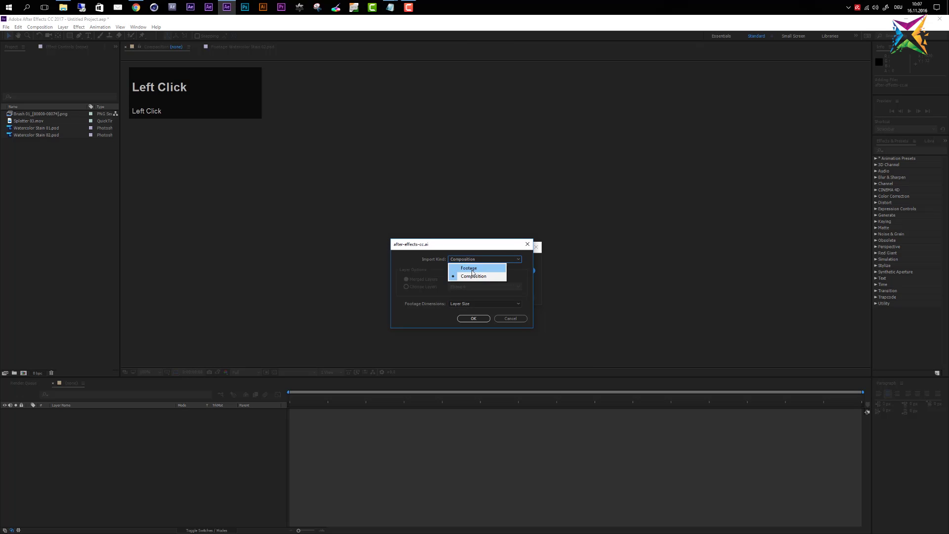
left_click(472, 272)
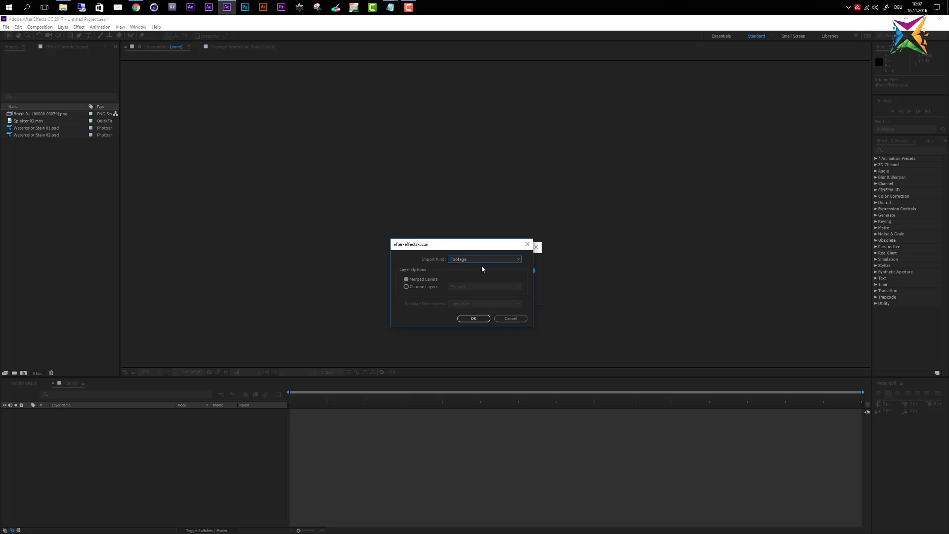
left_click(473, 318)
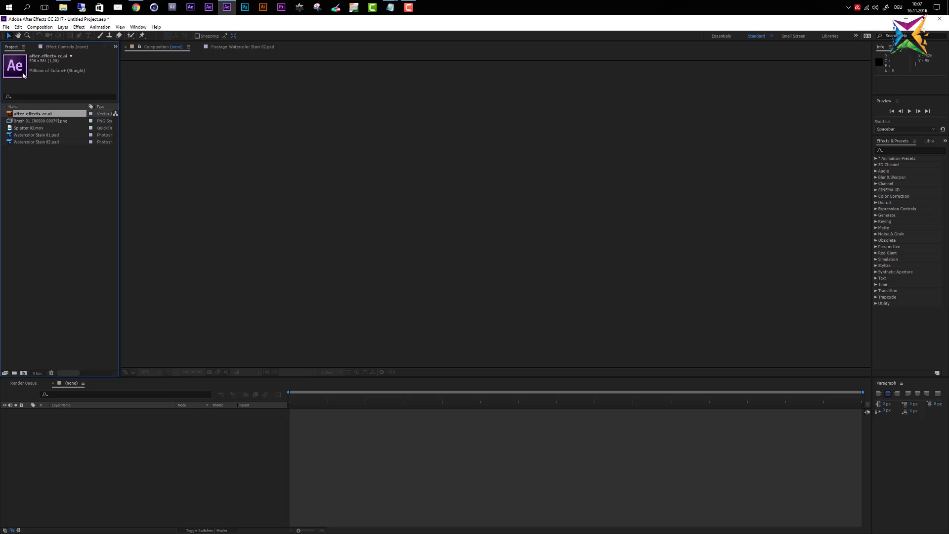
left_click(45, 203)
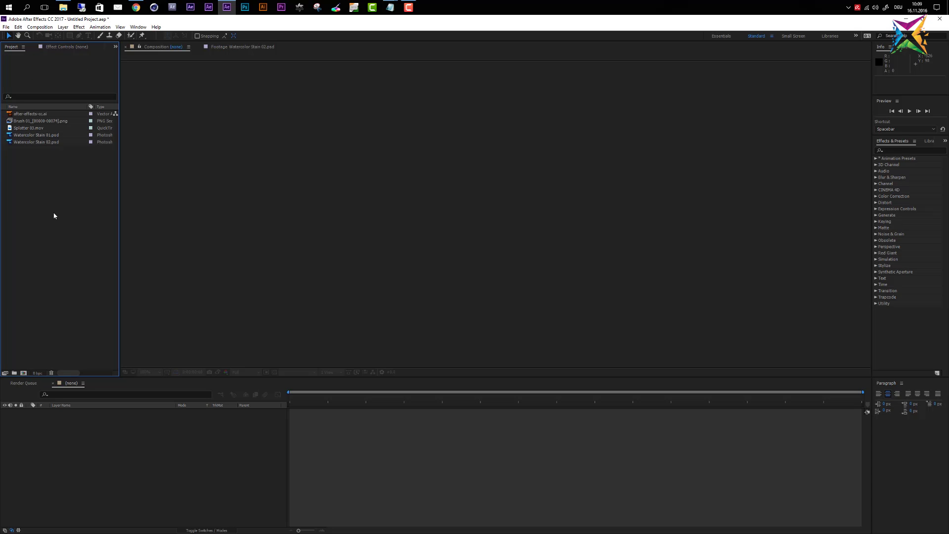